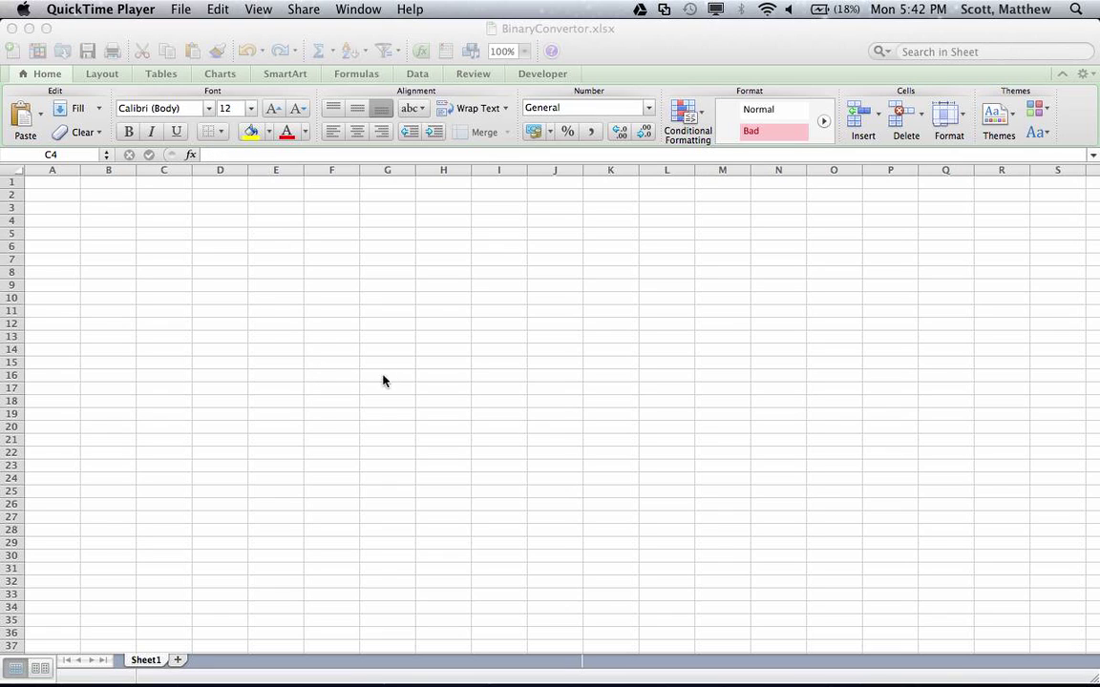
# Step: Rename the Sheet1 worksheet as "Binary to Denary"
pyautogui.click(538, 35)
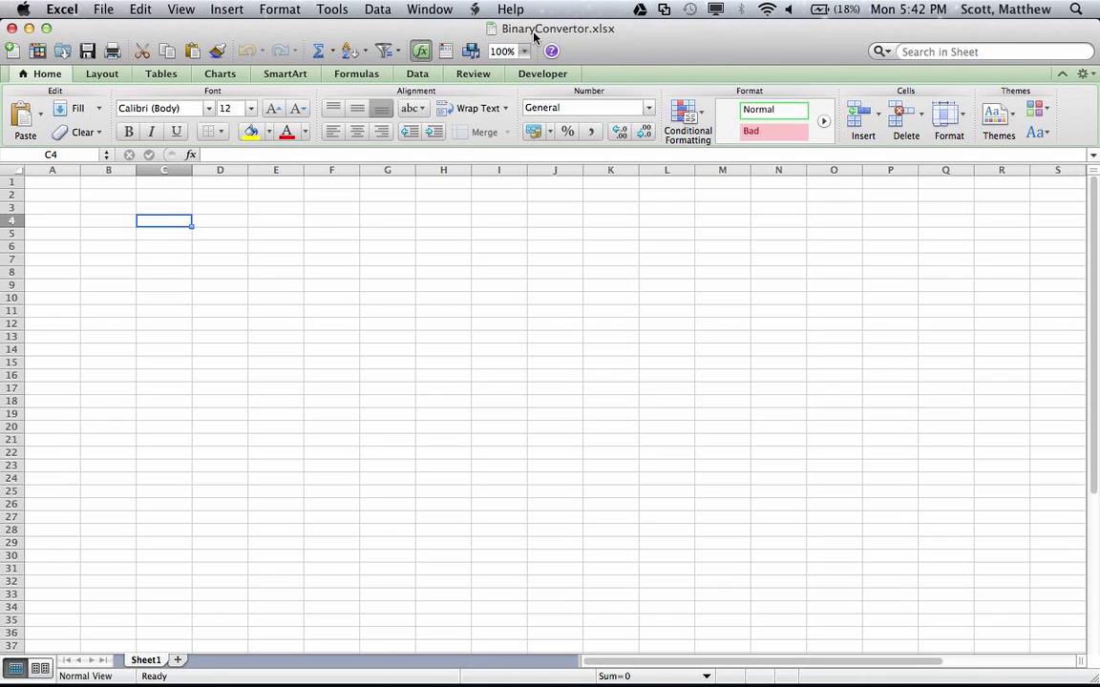
pyautogui.doubleClick(145, 660)
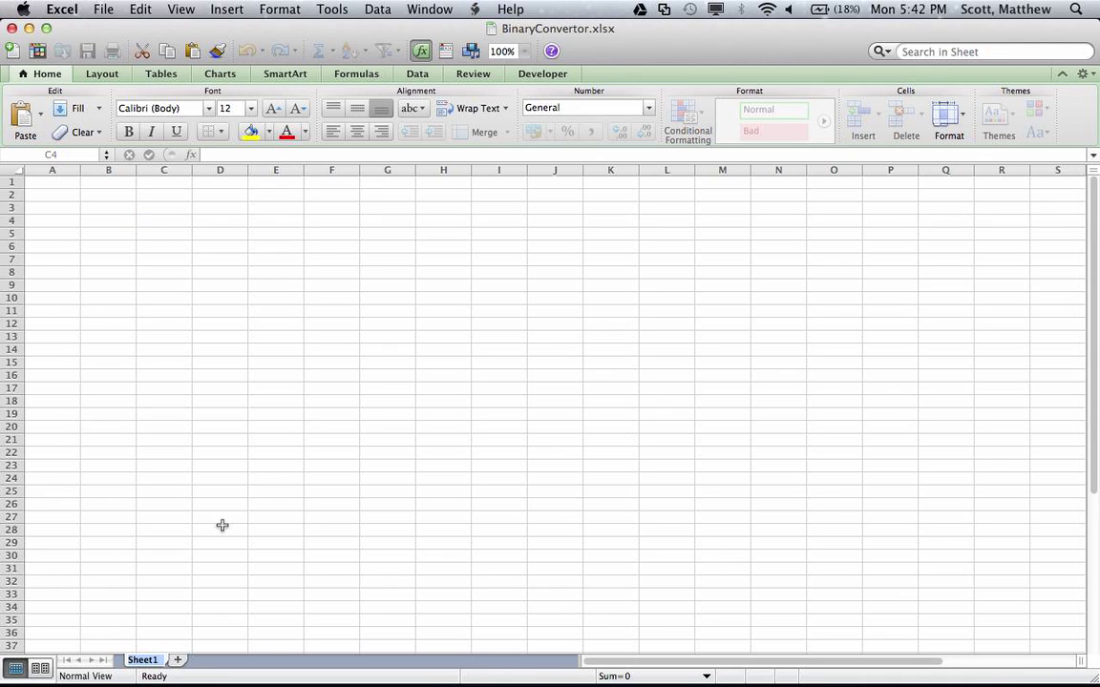
pyautogui.write('Binary to')
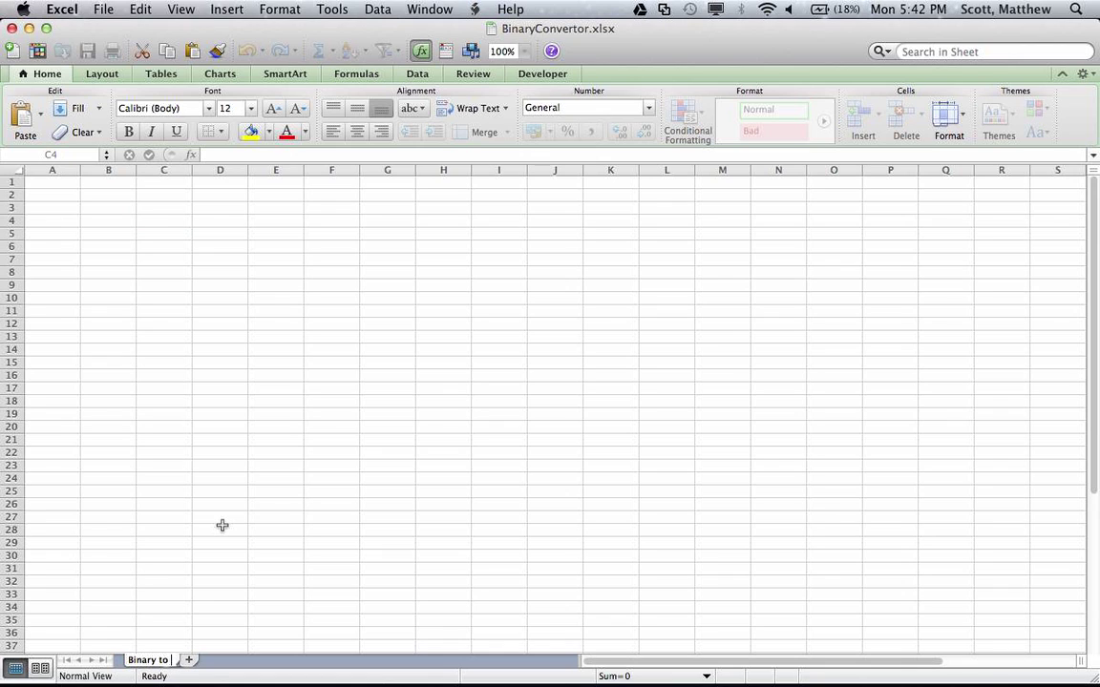
pyautogui.write('Denary')
pyautogui.press('Return')
pyautogui.click(277, 428)
# Step: Apply a thick box border around the cell range C5:L7
pyautogui.click(217, 243)
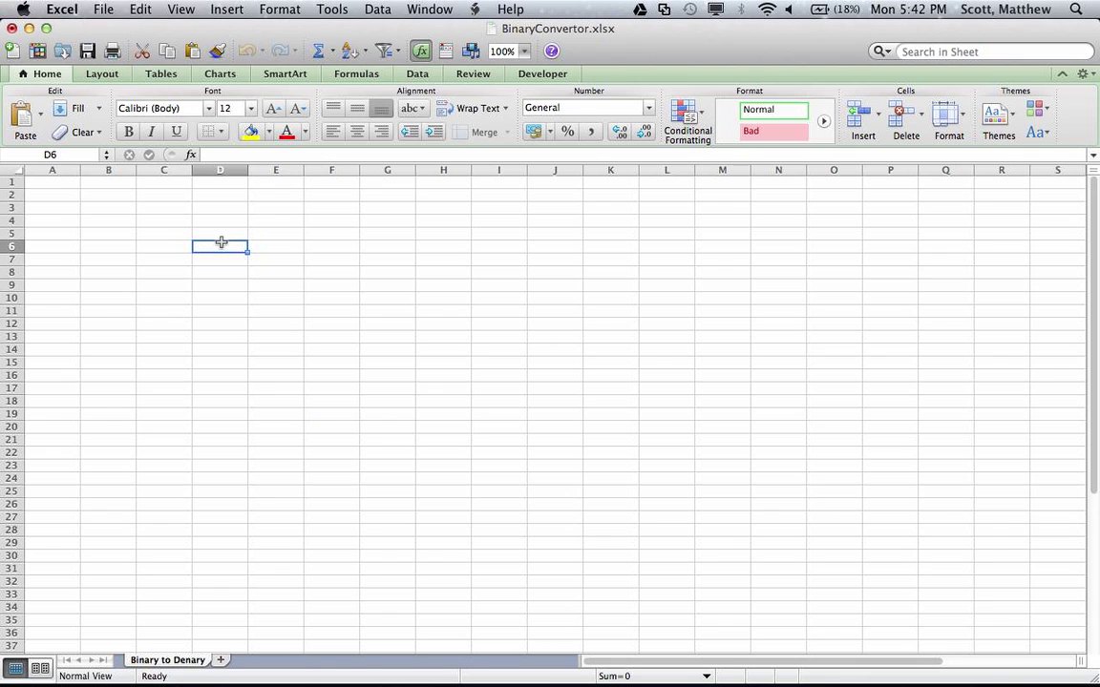
pyautogui.moveTo(248, 170)
pyautogui.mouseDown()
pyautogui.moveTo(216, 170)
pyautogui.moveTo(250, 170)
pyautogui.mouseUp()
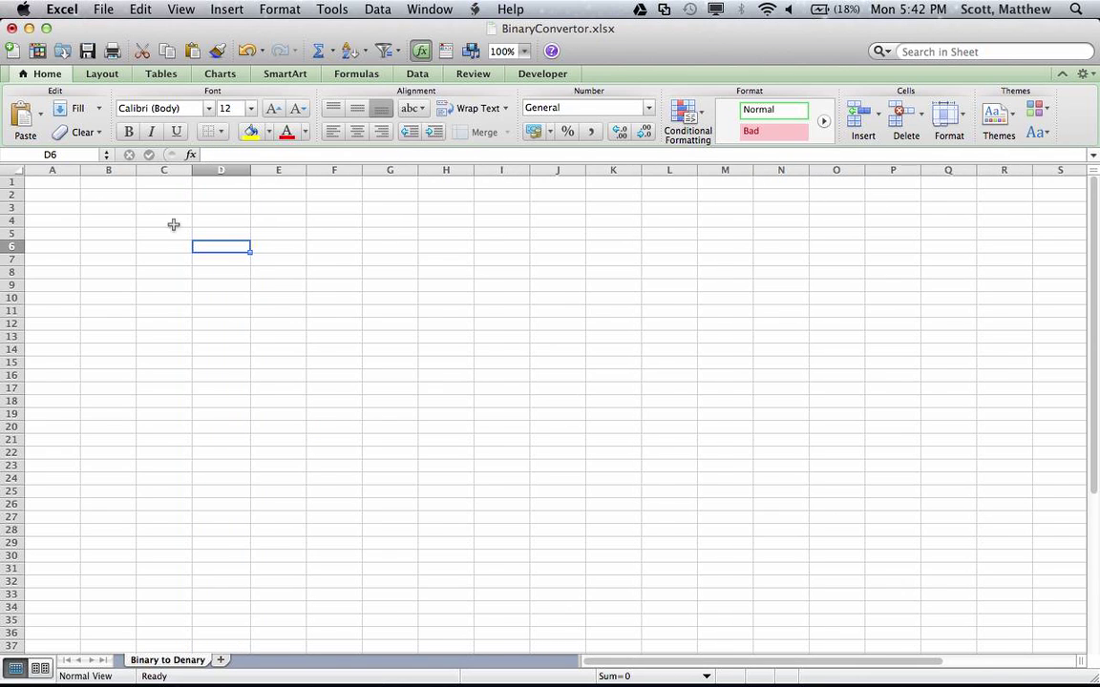
pyautogui.moveTo(179, 233); pyautogui.dragTo(663, 262)
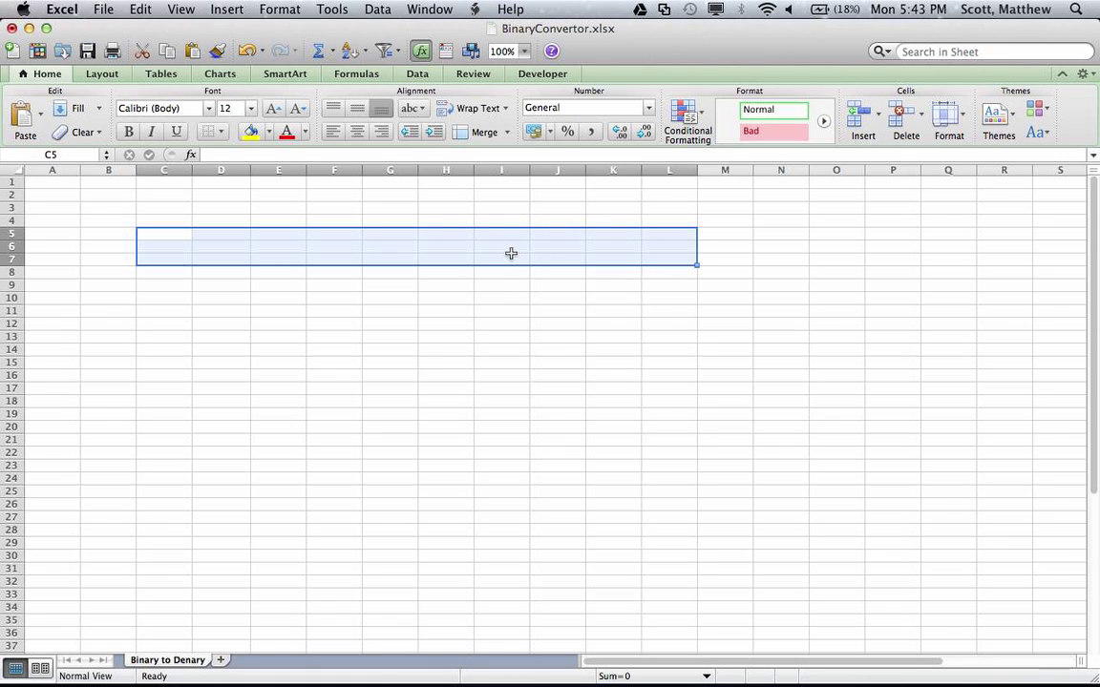
pyautogui.click(219, 131)
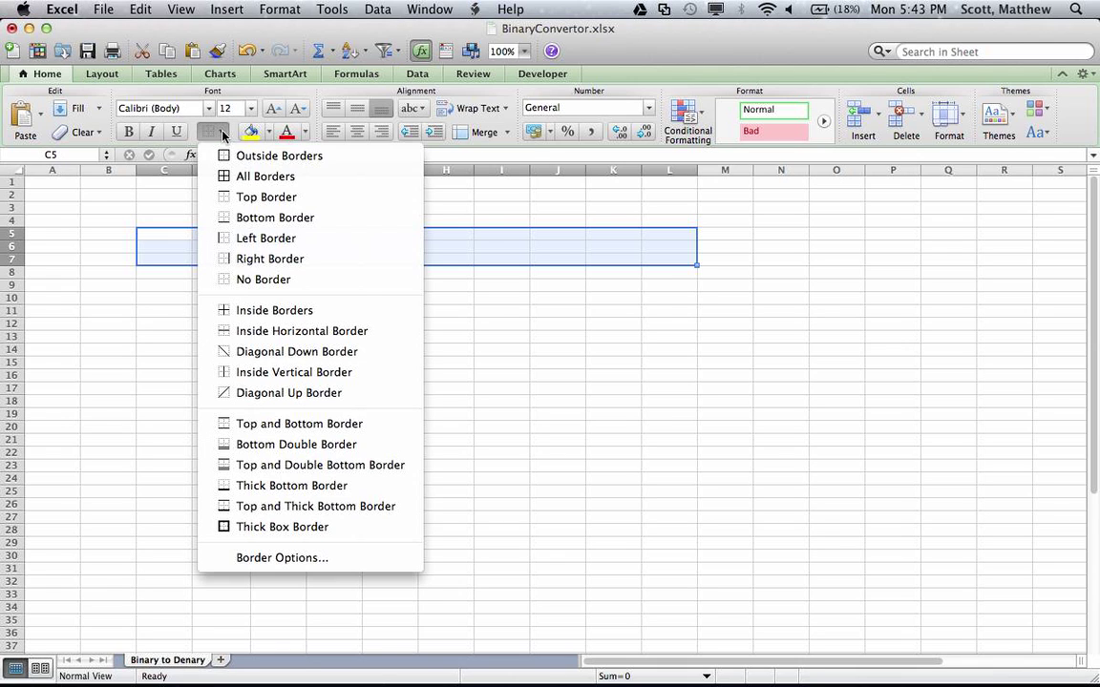
pyautogui.click(293, 531)
pyautogui.click(261, 314)
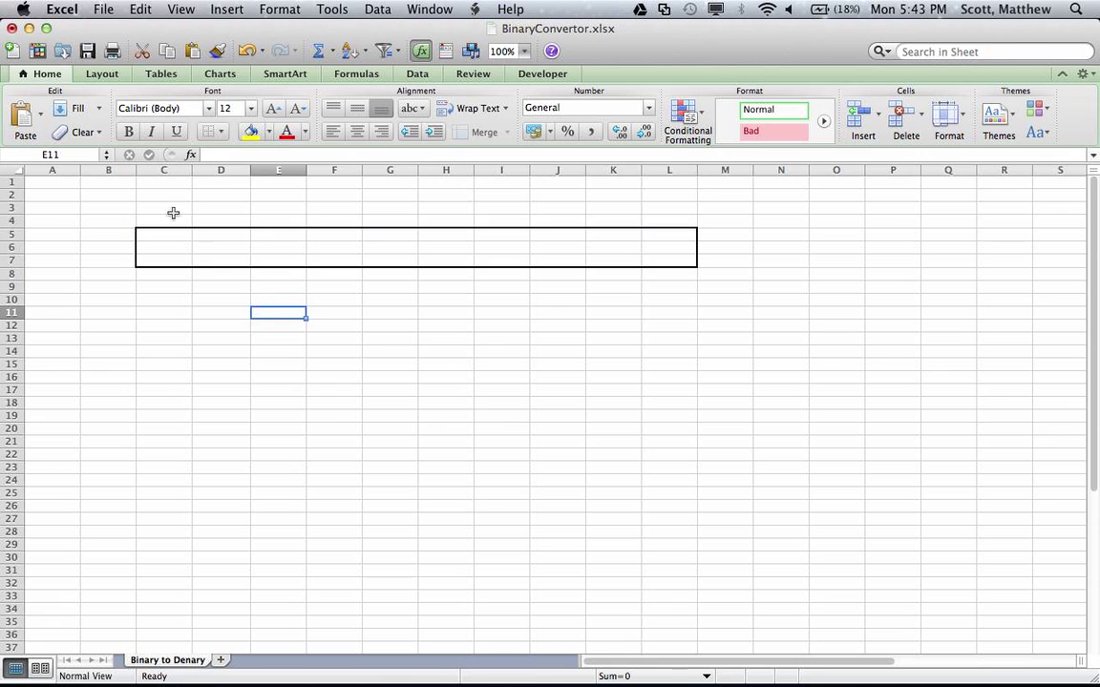
# Step: Narrow columns D through K to equal small widths and apply all borders to cells D6:K6
pyautogui.moveTo(203, 169); pyautogui.dragTo(607, 169)
pyautogui.click(455, 235)
pyautogui.click(203, 247)
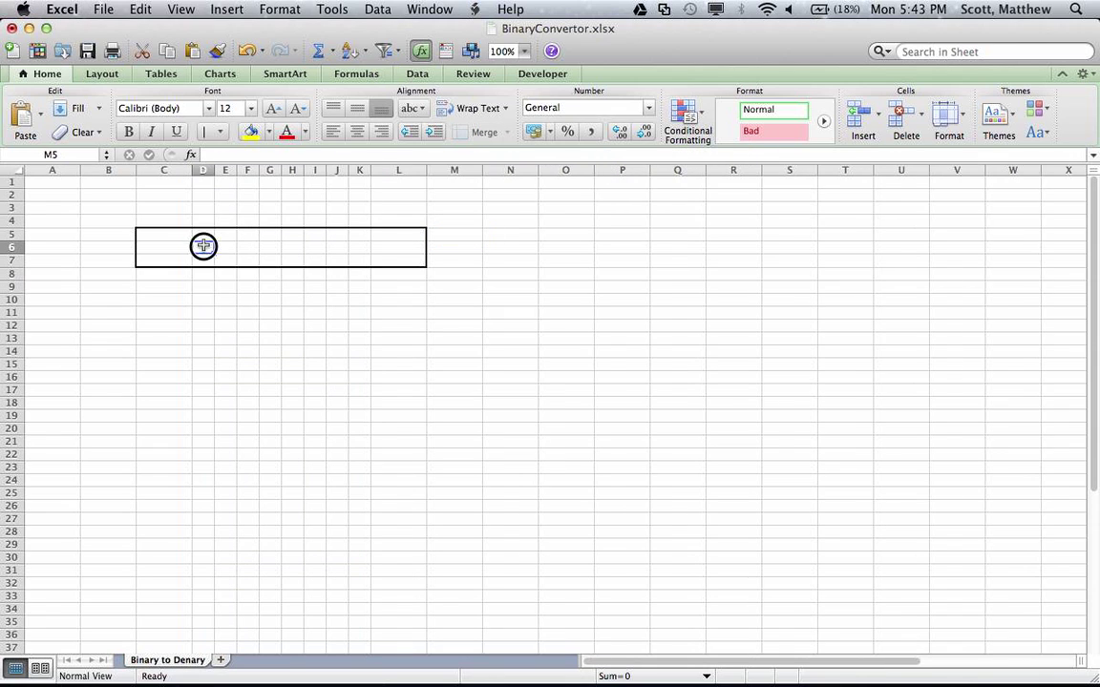
pyautogui.moveTo(204, 247); pyautogui.dragTo(351, 247)
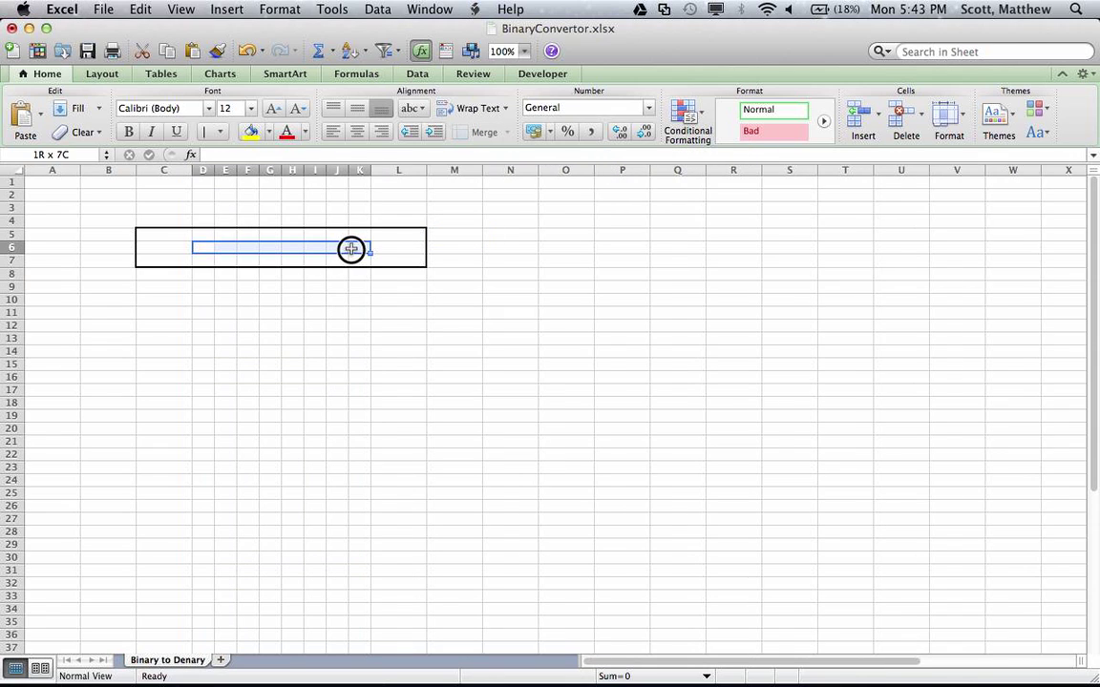
pyautogui.click(223, 134)
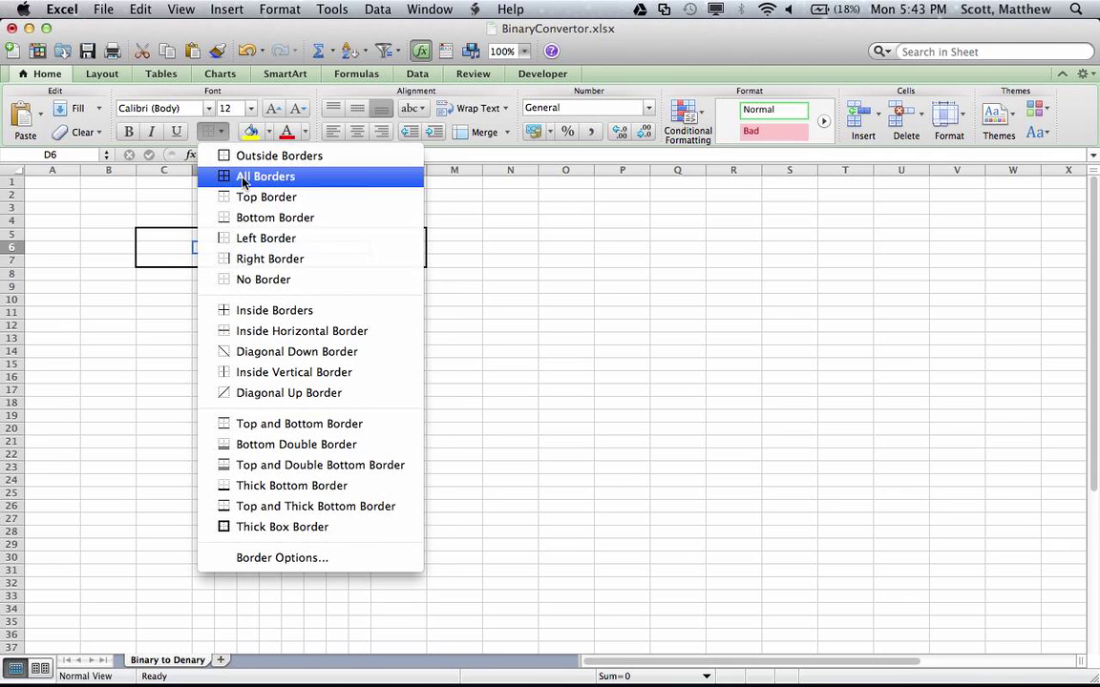
pyautogui.click(226, 177)
pyautogui.click(292, 313)
pyautogui.click(203, 247)
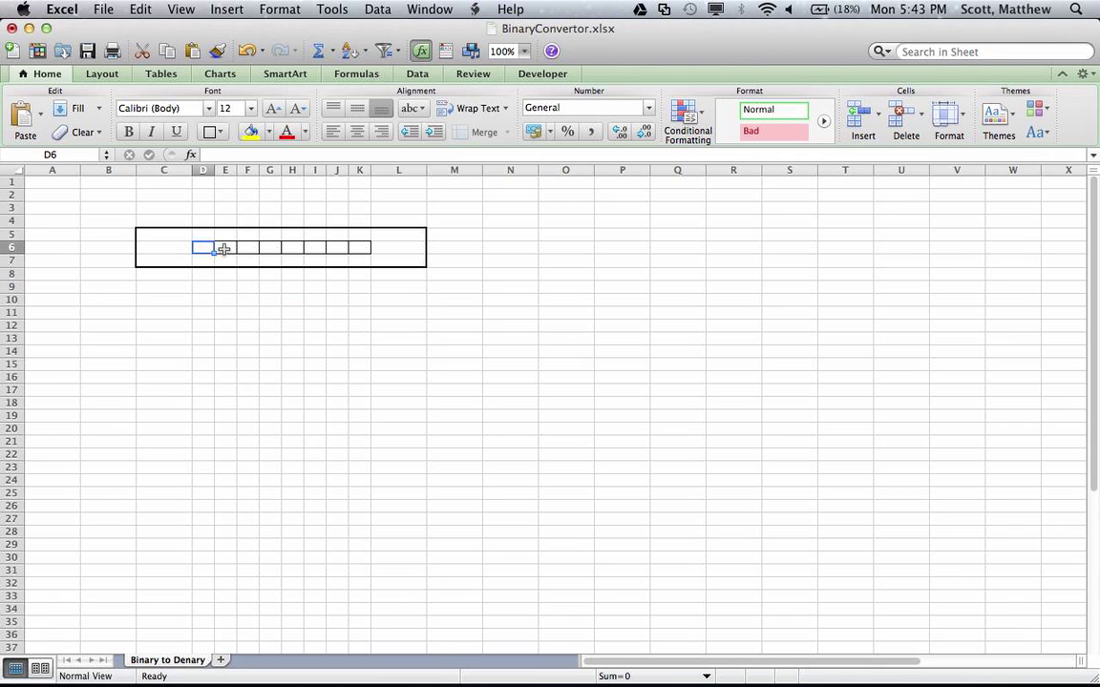
pyautogui.press('Right')
pyautogui.press('Right')
pyautogui.press('Right')
pyautogui.press('Right')
pyautogui.press('Right')
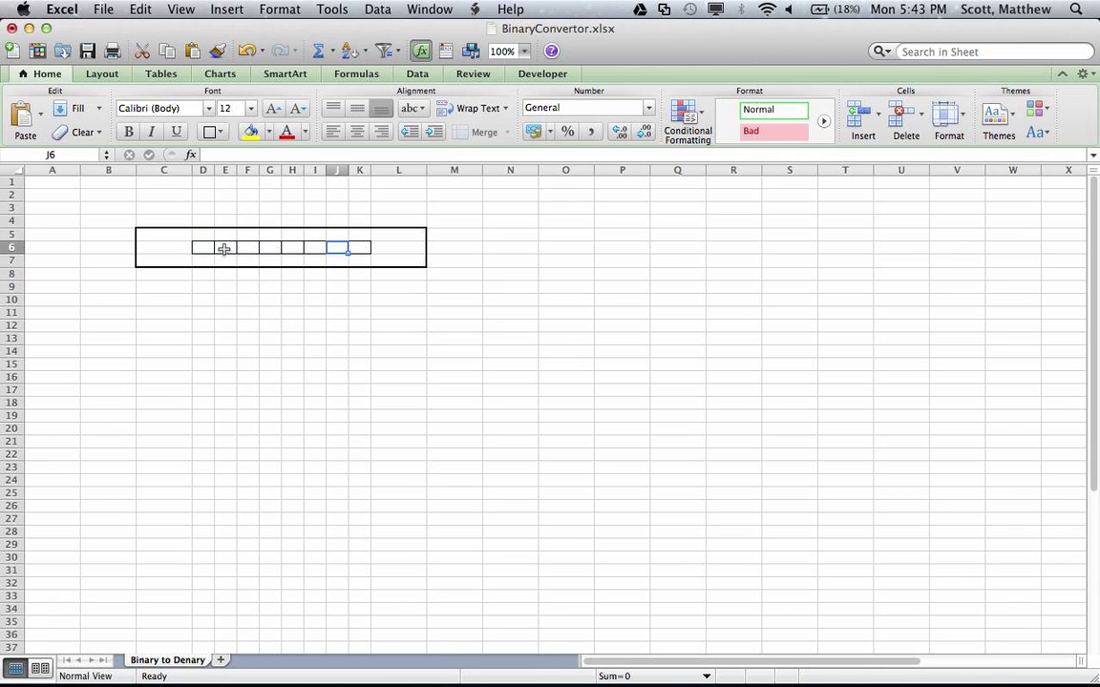
# Step: Enter the label "Binary:" in cell A6 and the label "Denary" in cell A10
pyautogui.press('Left')
pyautogui.press('Left')
pyautogui.press('Left')
pyautogui.press('Left')
pyautogui.press('Left')
pyautogui.press('Left')
pyautogui.press('Left')
pyautogui.press('Left')
pyautogui.press('Left')
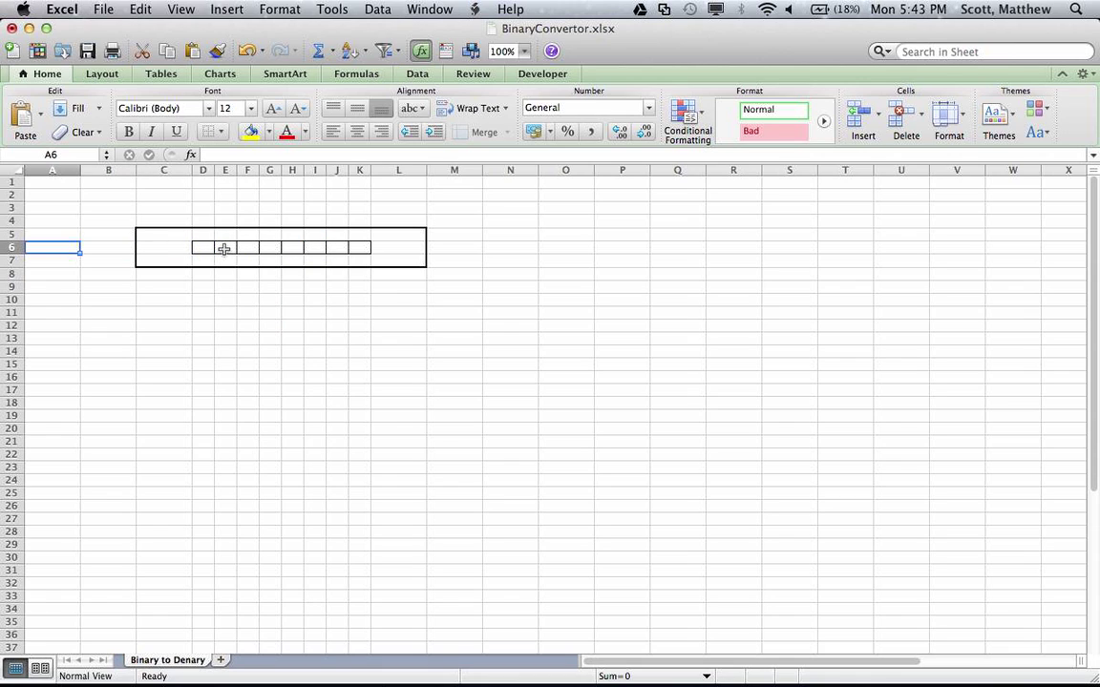
pyautogui.write('Binary')
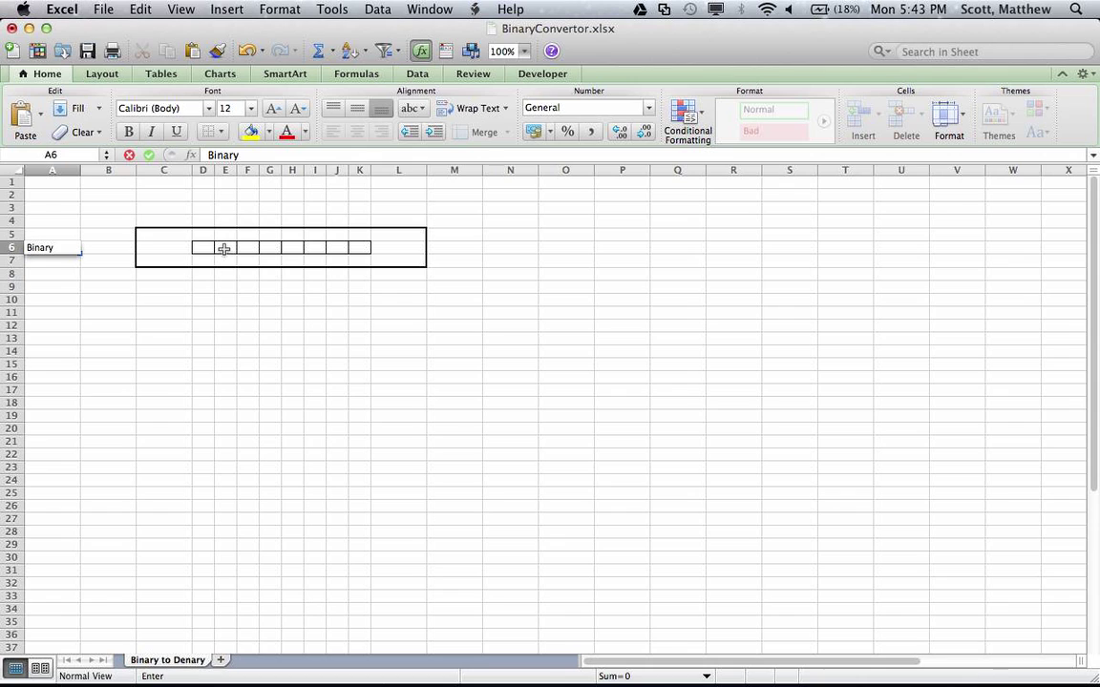
pyautogui.press('Return')
pyautogui.press('Return')
pyautogui.press('Return')
pyautogui.press('Return')
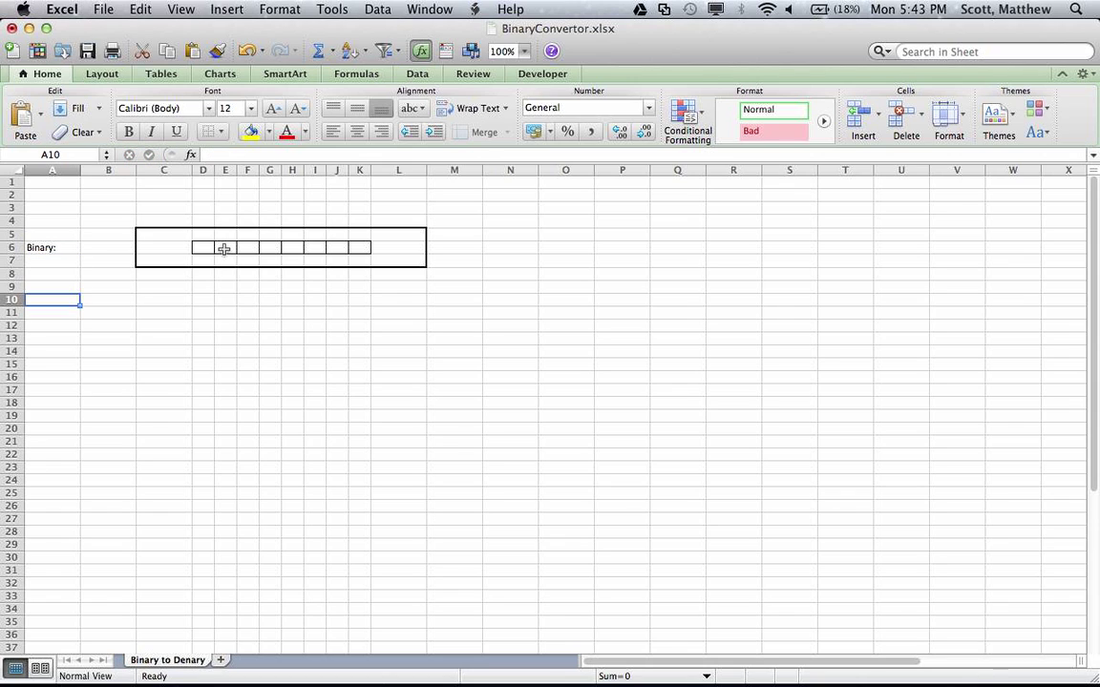
pyautogui.write('Denary')
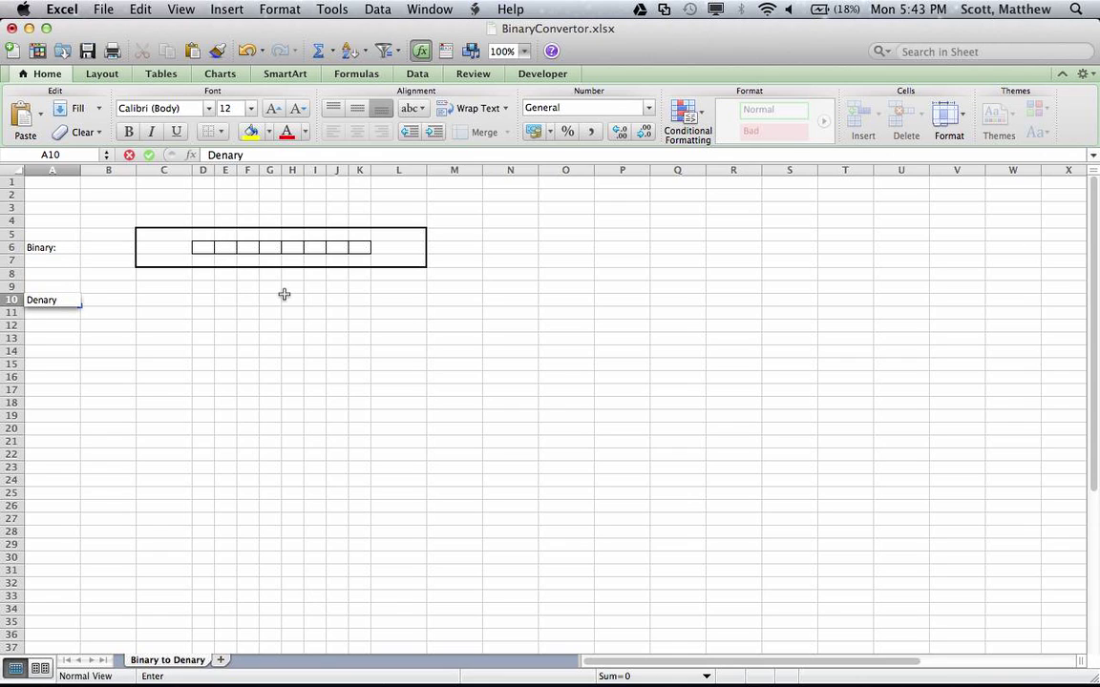
pyautogui.click(284, 296)
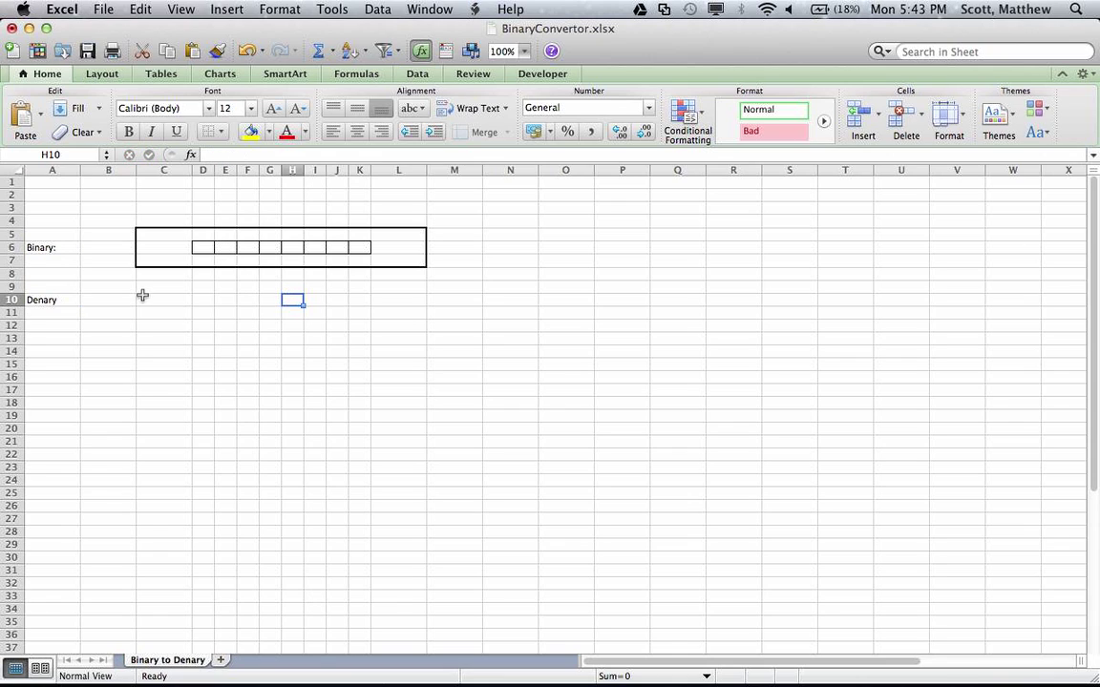
pyautogui.click(202, 298)
pyautogui.click(162, 302)
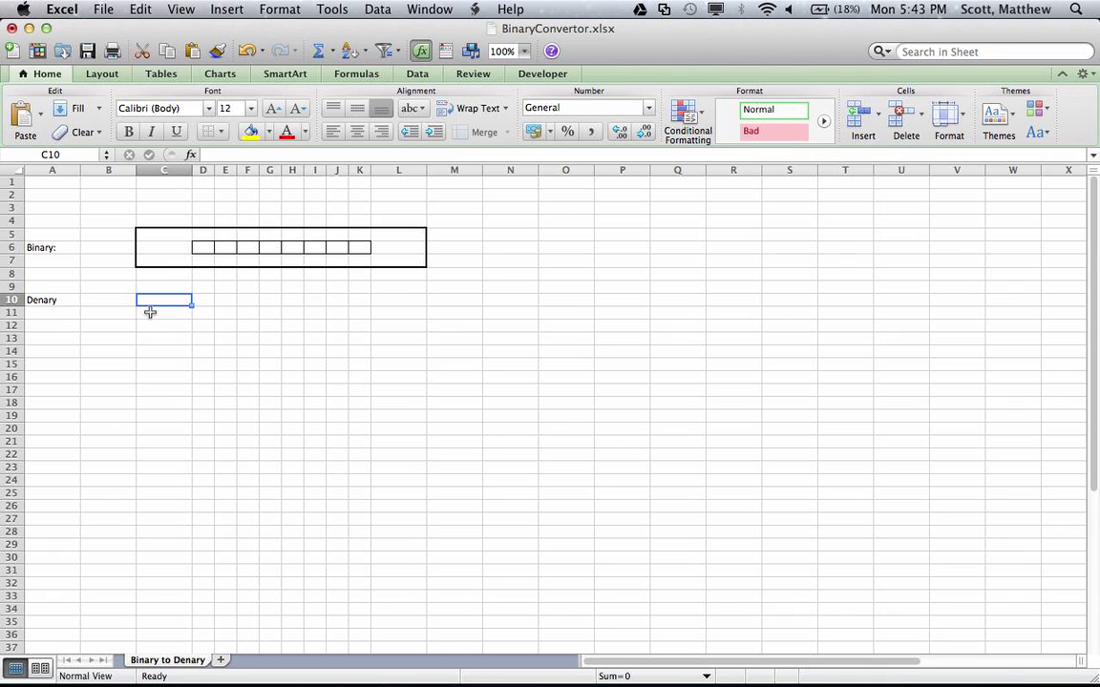
# Step: Enter the sample bits 1, 0, 1, 0, 1, 0, 1, 0 across cells D6:K6
pyautogui.click(205, 248)
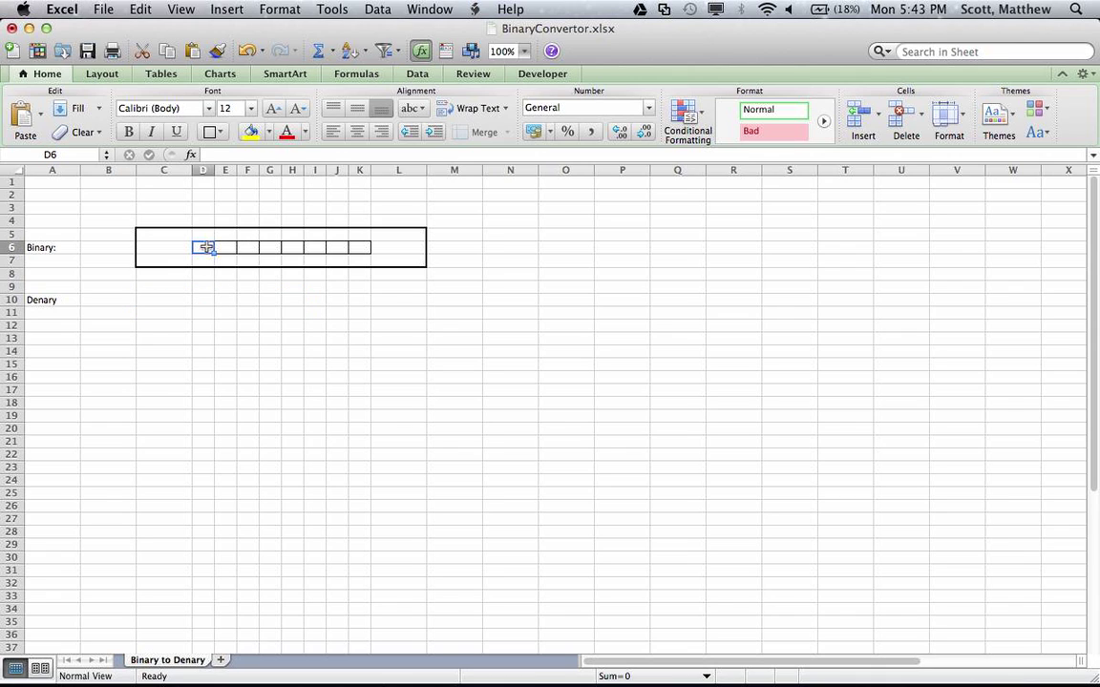
pyautogui.write('1')
pyautogui.press('Tab')
pyautogui.write('0')
pyautogui.press('Tab')
pyautogui.write('1')
pyautogui.press('Tab')
pyautogui.write('0')
pyautogui.press('Tab')
pyautogui.write('1')
pyautogui.press('Tab')
pyautogui.write('0')
pyautogui.press('Tab')
pyautogui.write('1')
pyautogui.press('Tab')
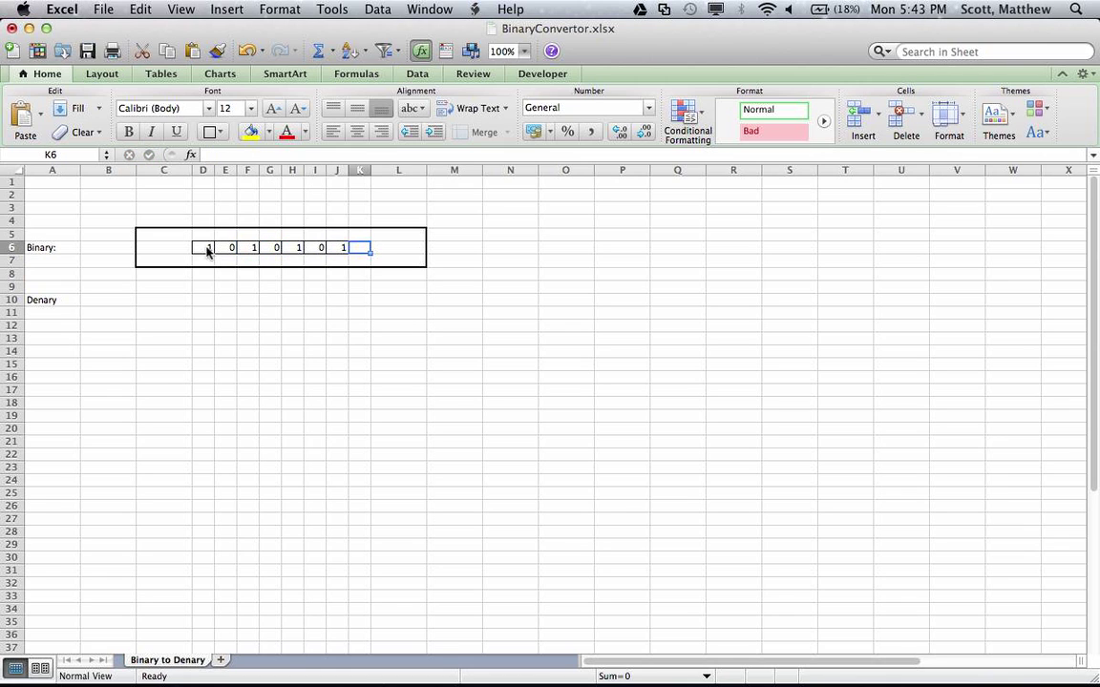
pyautogui.write('0')
pyautogui.press('Return')
pyautogui.press('Left')
pyautogui.press('Left')
pyautogui.press('Left')
pyautogui.press('Left')
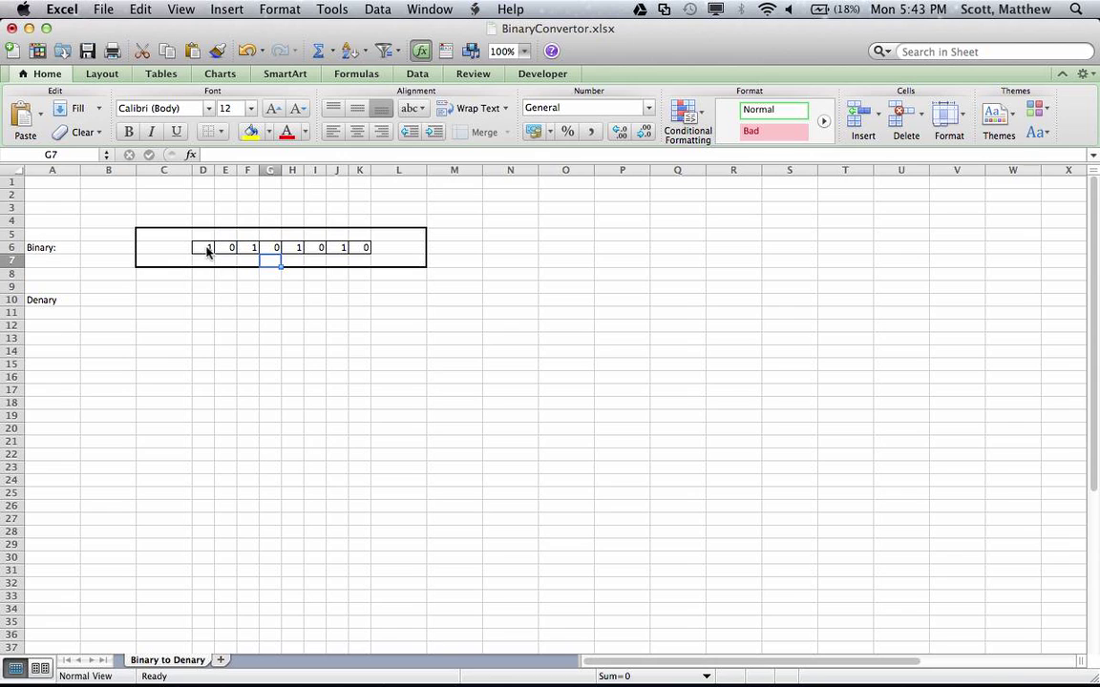
# Step: Enter the place value 1 in cell K5, above the last bit
pyautogui.click(361, 237)
pyautogui.write('1')
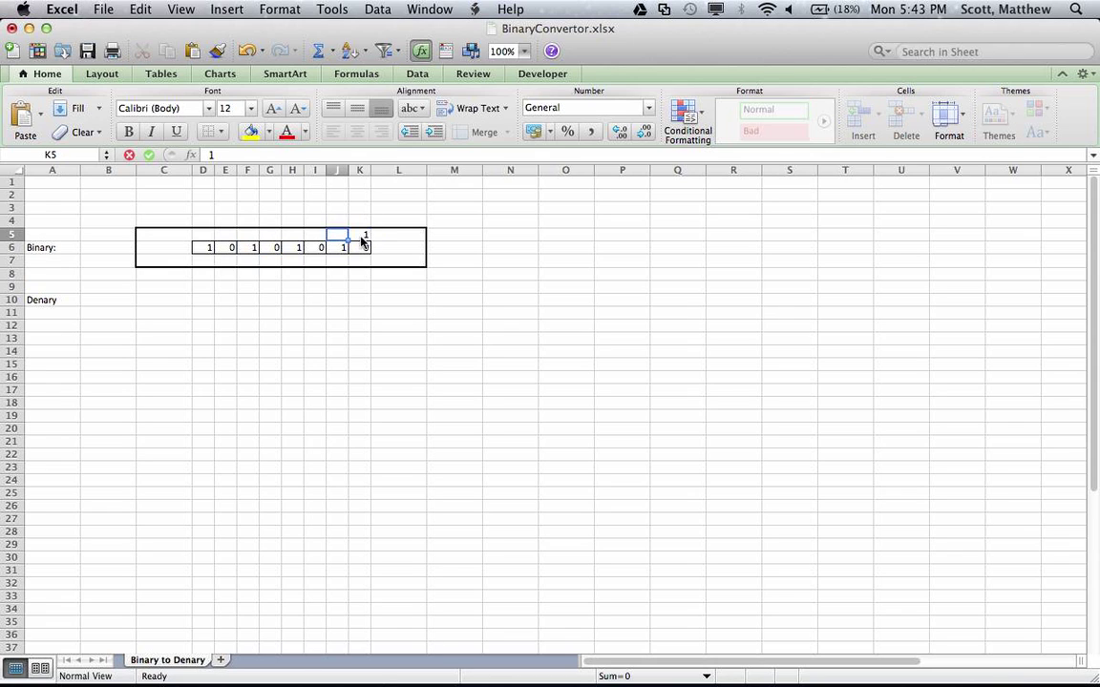
pyautogui.press('Left')
# Step: Enter the place values 2, 4, 8 and 16 as plain numbers in cells J5, I5, H5 and G5
pyautogui.write('2')
pyautogui.press('Left')
pyautogui.write('4')
pyautogui.press('Left')
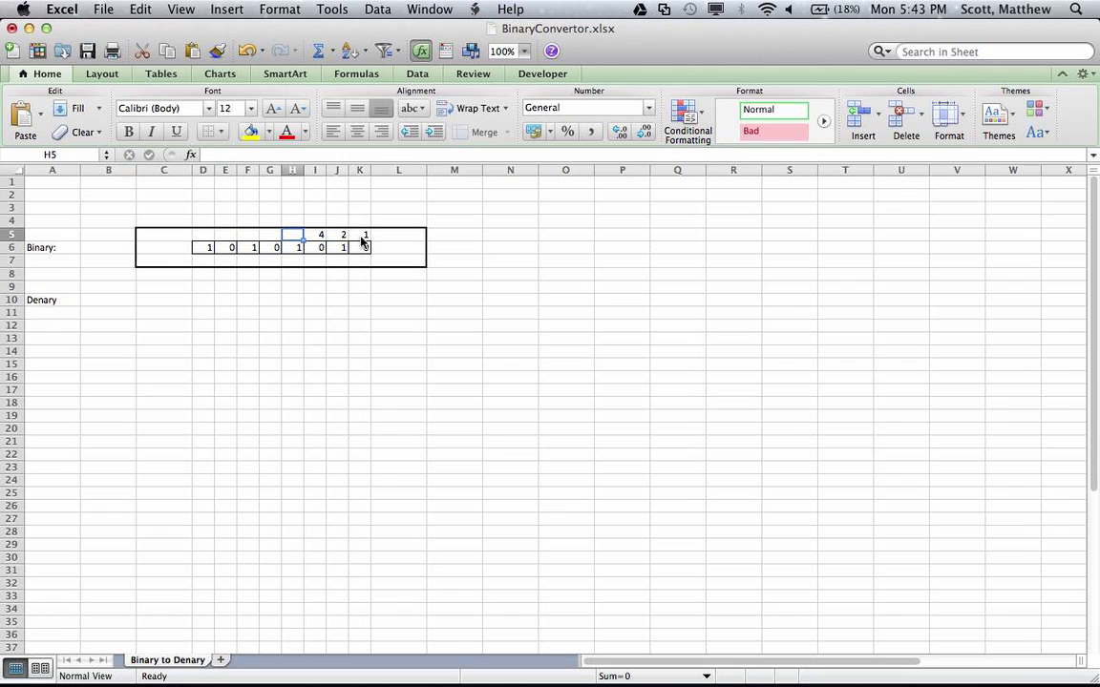
pyautogui.write('8')
pyautogui.press('Left')
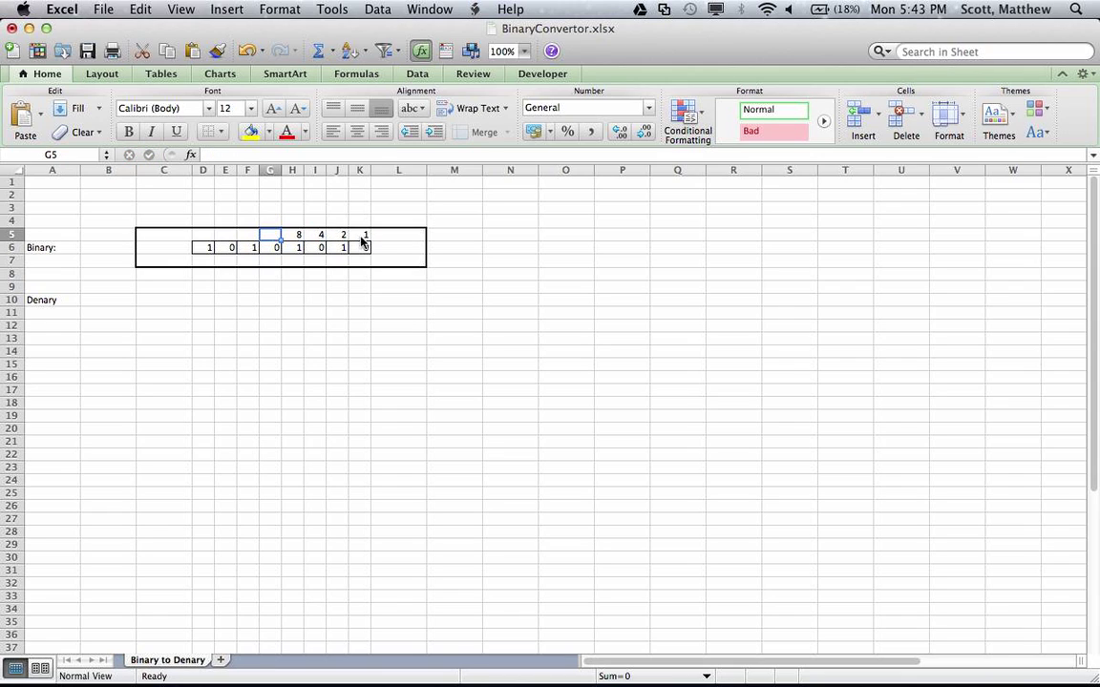
pyautogui.write('16')
pyautogui.press('Left')
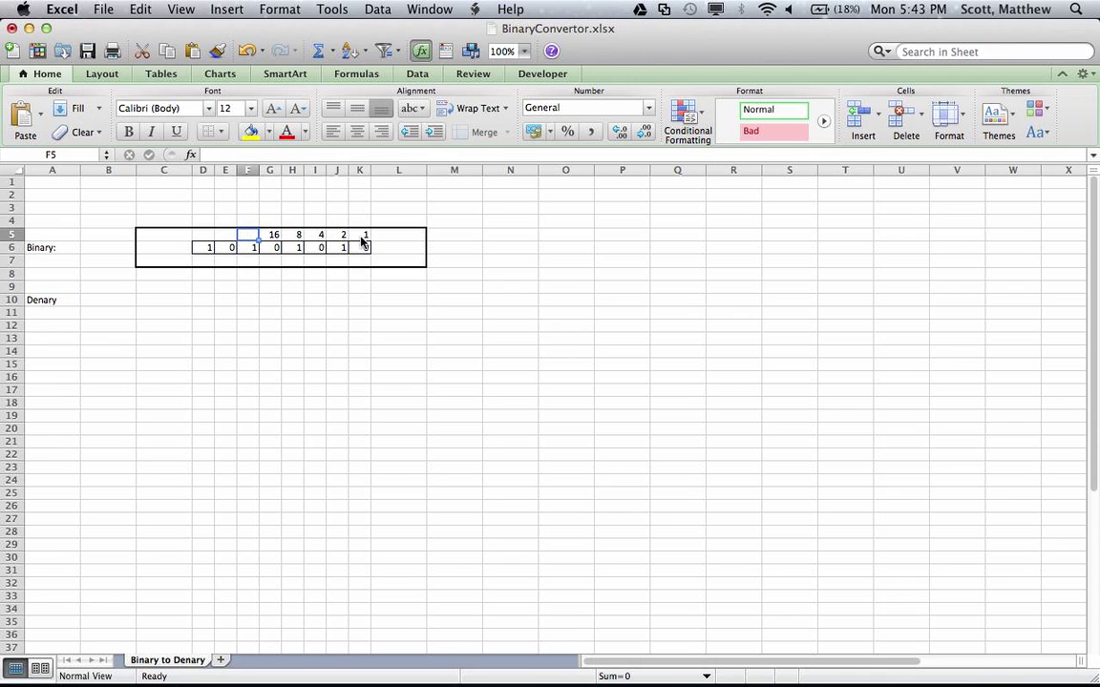
# Step: Enter the formula =K5*2 in cell J5 and fill it across the row to D5
pyautogui.press('Right')
pyautogui.press('Right')
pyautogui.press('Right')
pyautogui.press('Right')
pyautogui.press('Right')
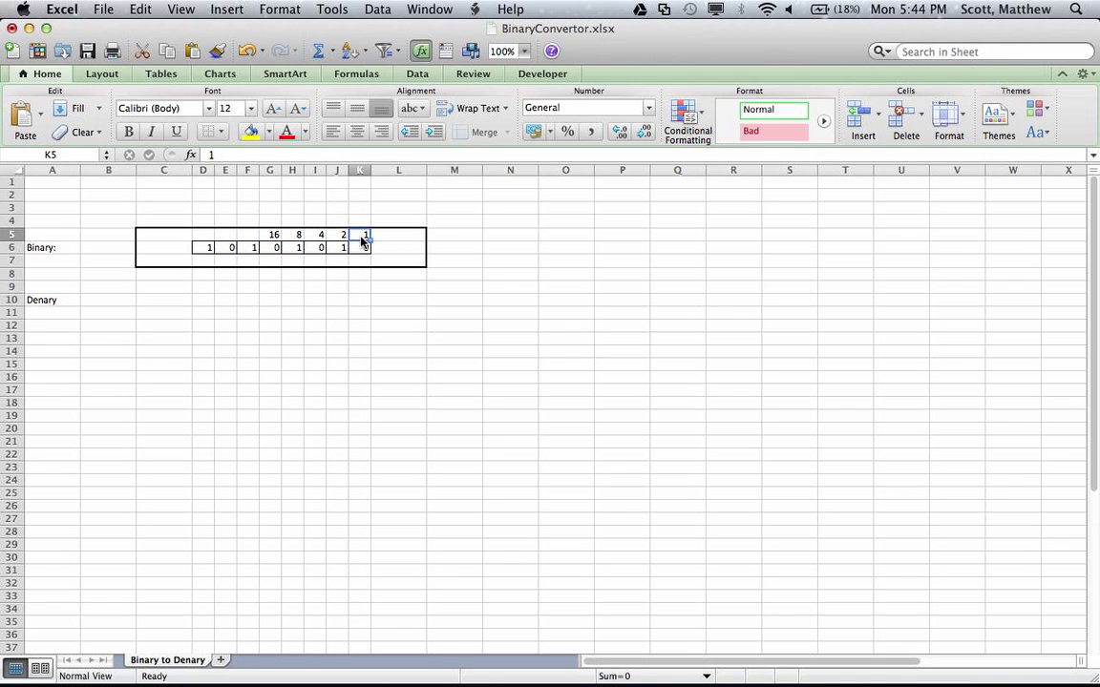
pyautogui.press('Left')
pyautogui.write('=')
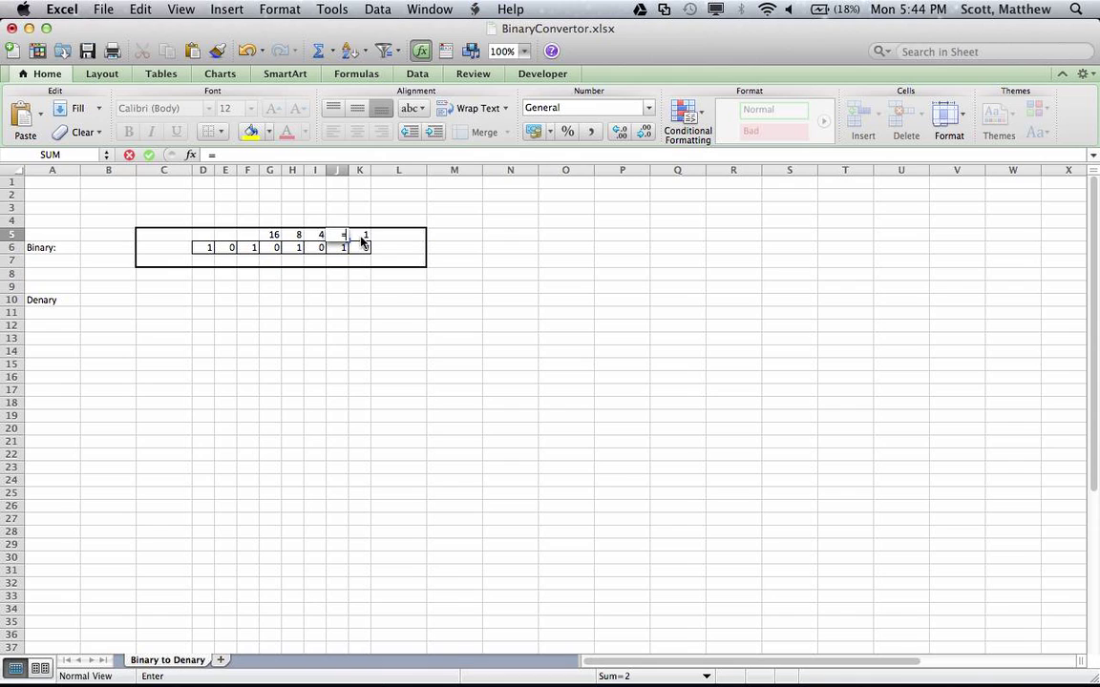
pyautogui.click(361, 237)
pyautogui.write('*2')
pyautogui.press('Return')
pyautogui.press('Up')
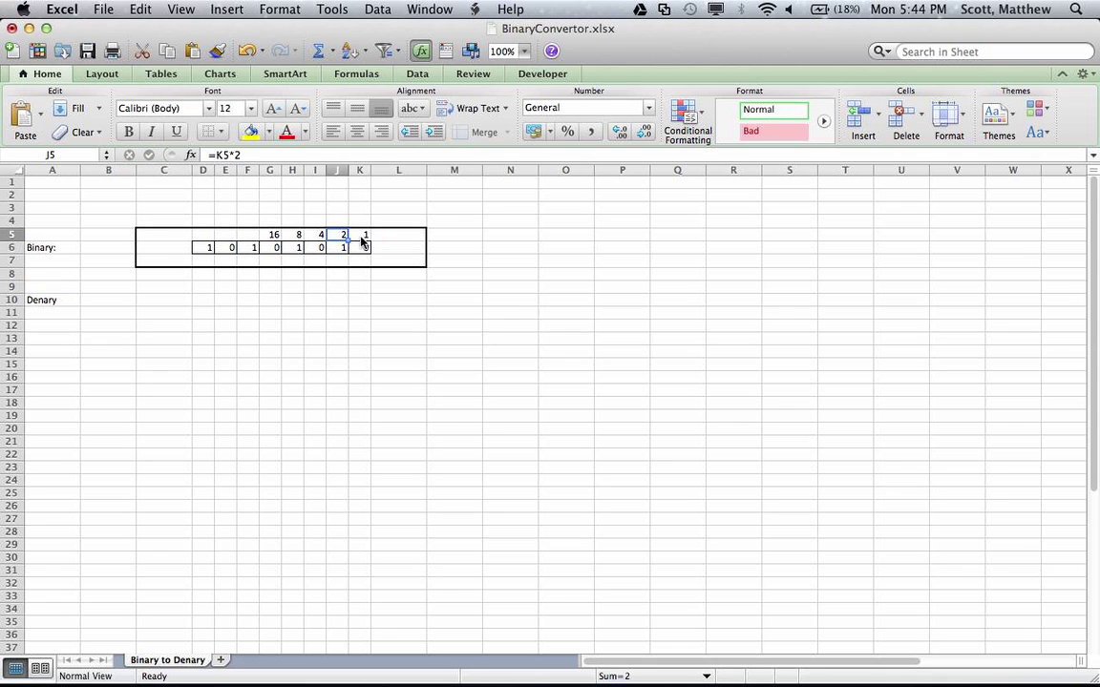
pyautogui.moveTo(347, 240); pyautogui.dragTo(196, 237)
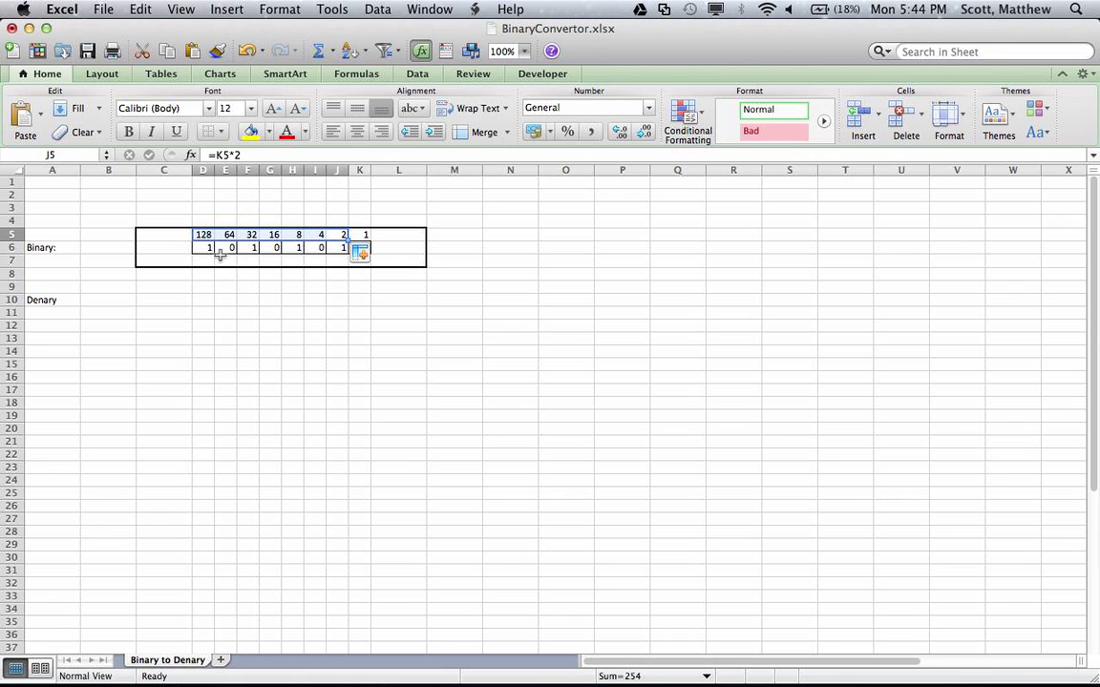
pyautogui.click(294, 298)
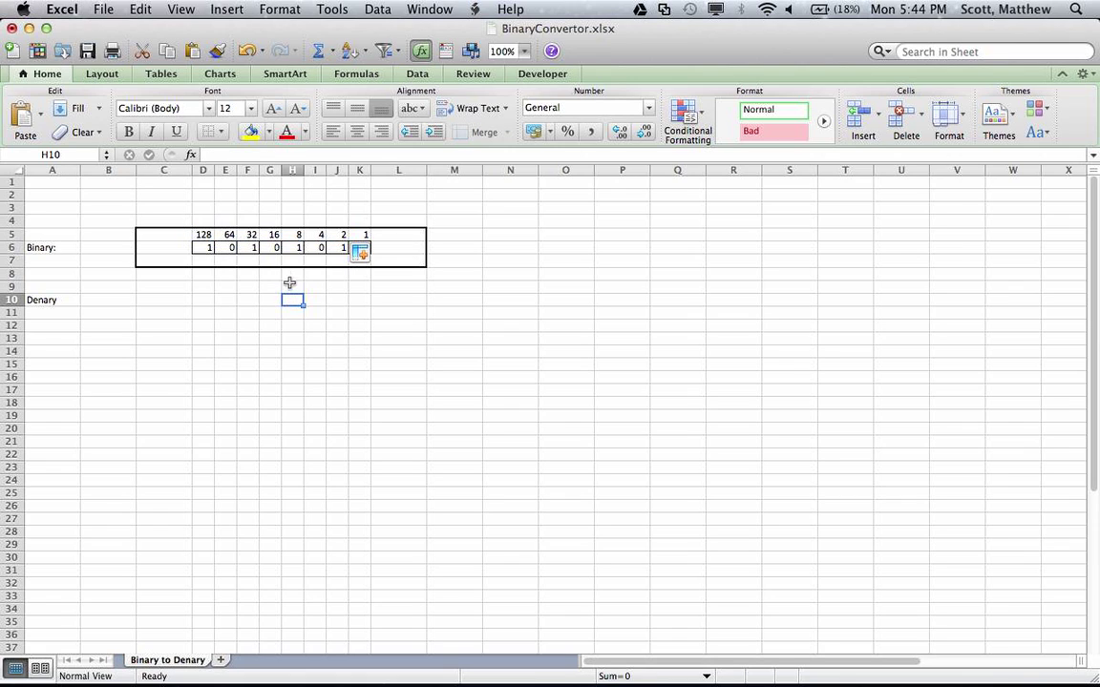
# Step: Enter the formula =D5*D6 in cell D7 to multiply the first place value by its bit
pyautogui.click(211, 259)
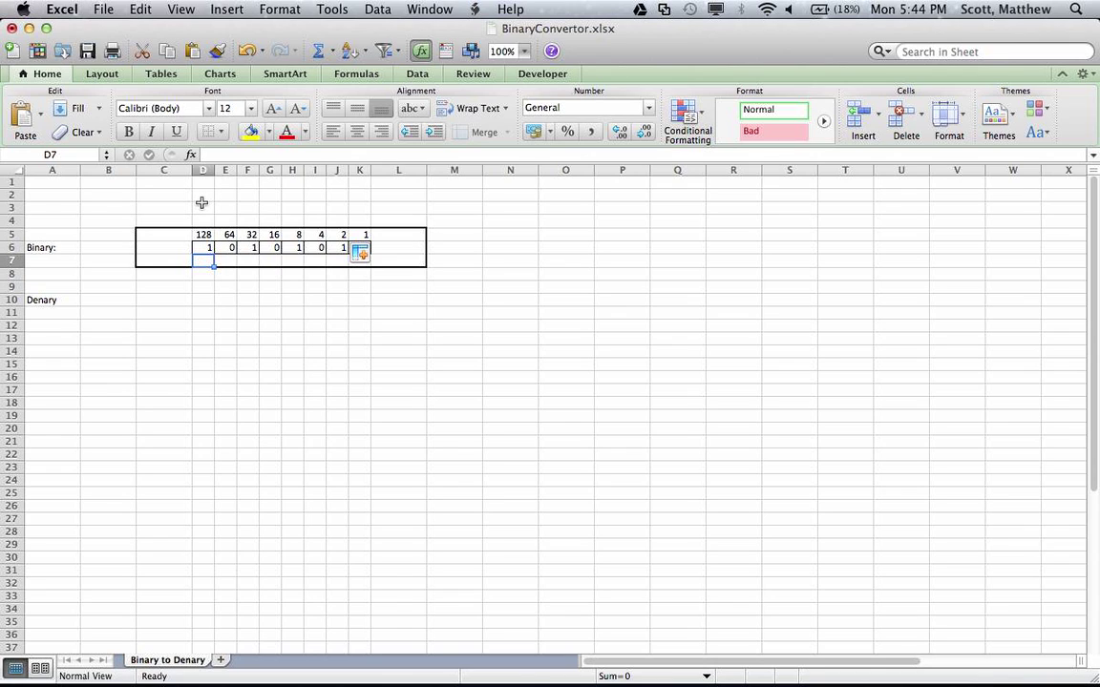
pyautogui.press('Up')
pyautogui.press('Up')
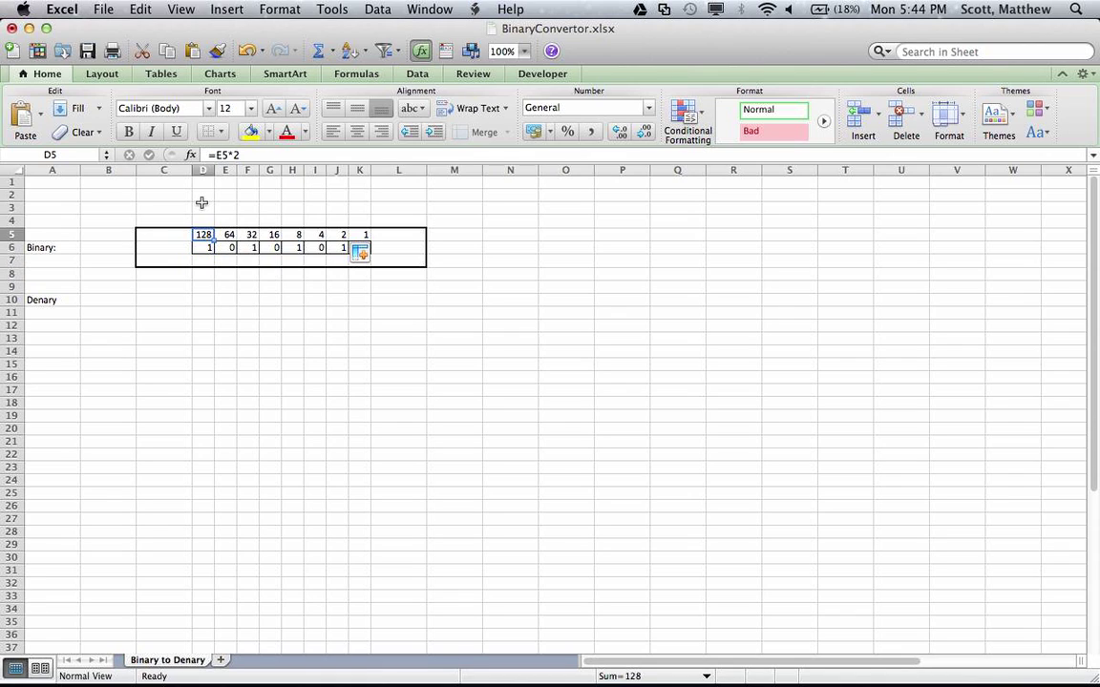
pyautogui.press('Down')
pyautogui.press('Down')
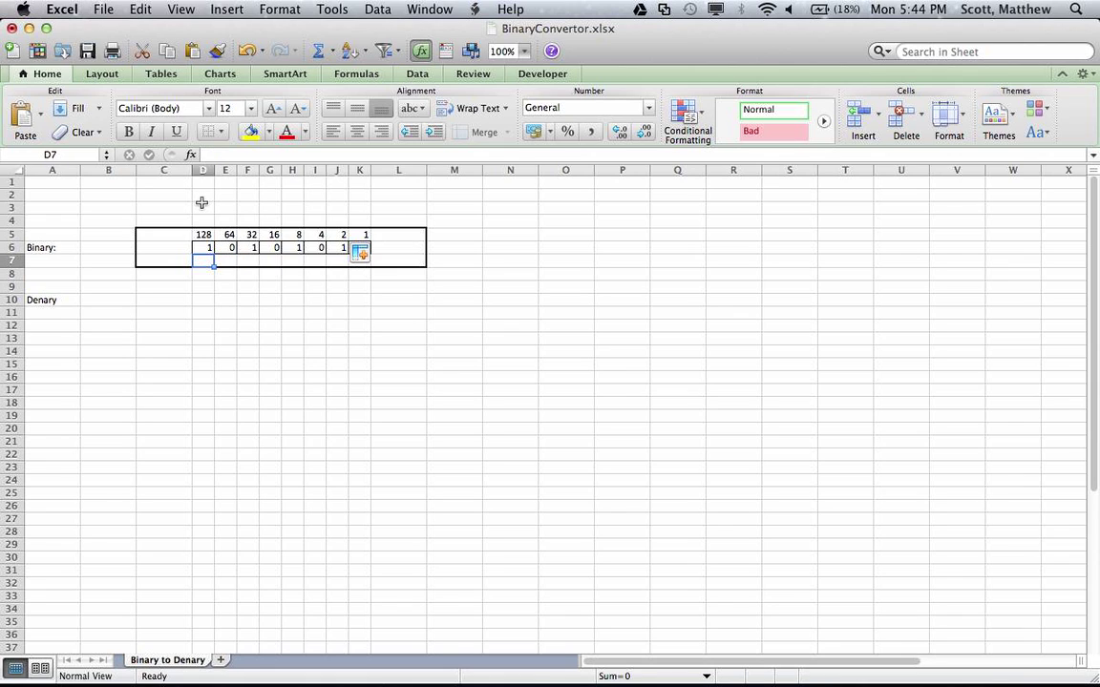
pyautogui.write('=')
pyautogui.press('Up')
pyautogui.press('Up')
pyautogui.write('*')
pyautogui.press('Up')
pyautogui.press('Return')
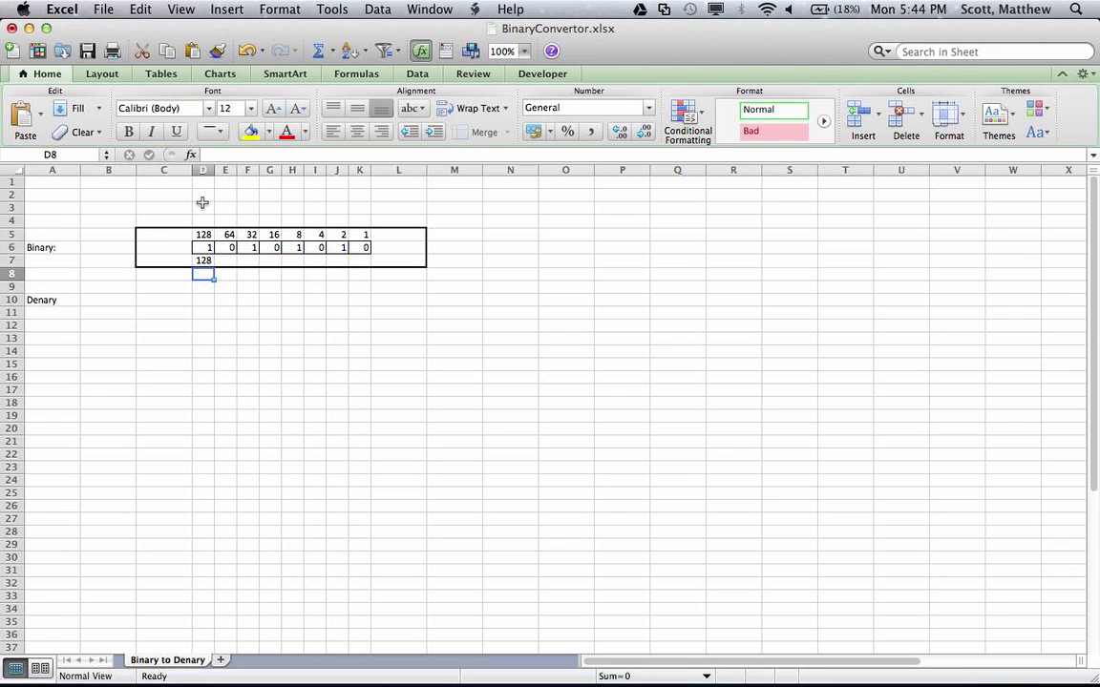
# Step: Fill the multiplication formula from D7 across the row to K7
pyautogui.click(205, 261)
pyautogui.moveTo(212, 266); pyautogui.dragTo(365, 269)
pyautogui.click(202, 261)
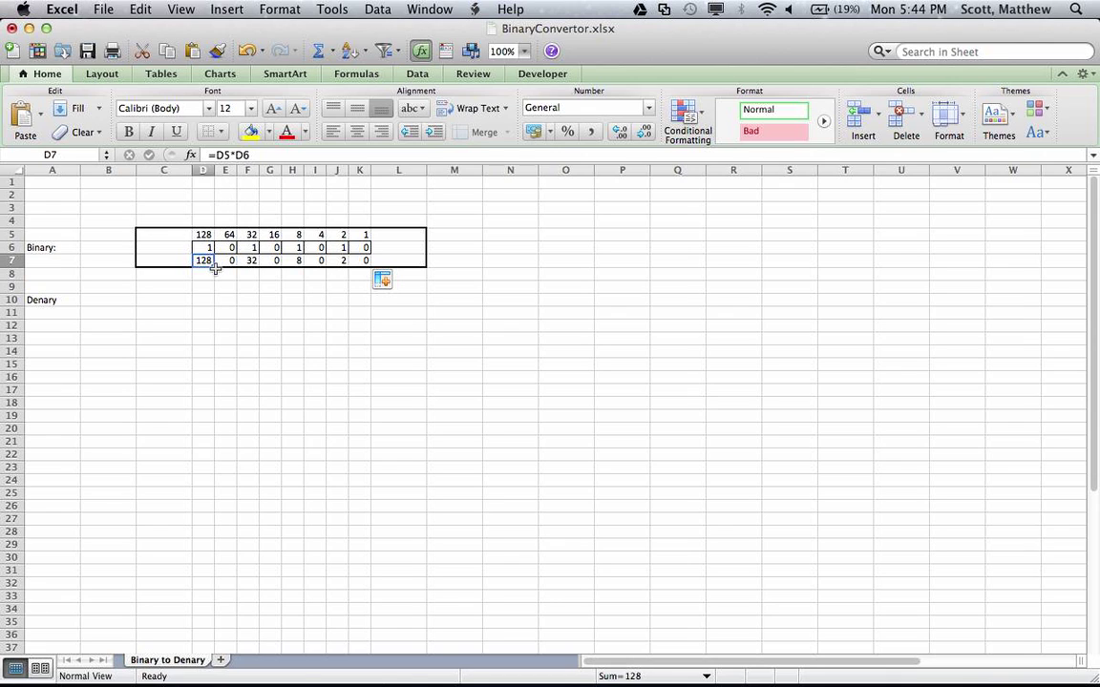
pyautogui.moveTo(216, 268); pyautogui.dragTo(377, 266)
pyautogui.click(317, 273)
pyautogui.click(389, 263)
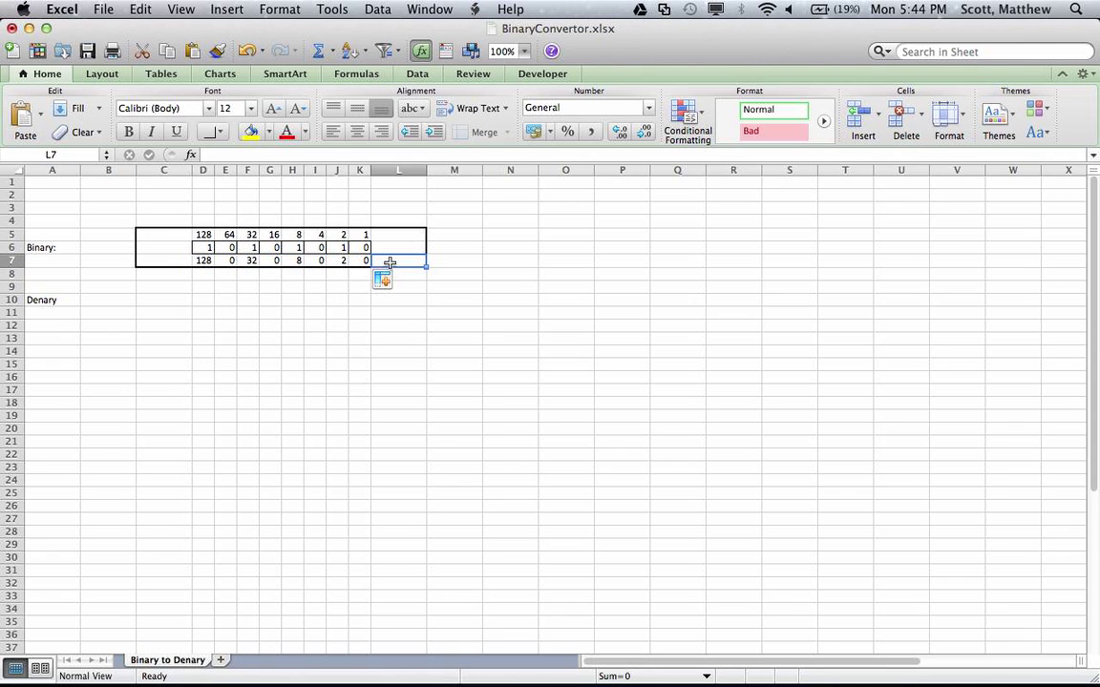
# Step: Enter the formula =SUM(D7:K7) in cell D10 beside the Denary label
pyautogui.click(205, 300)
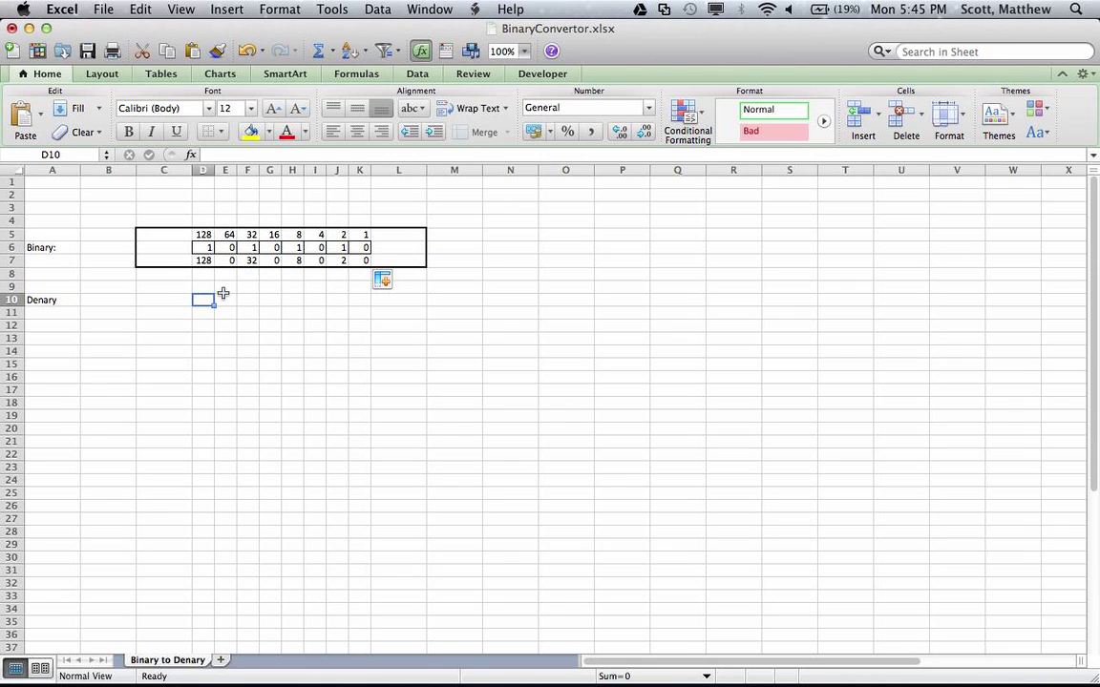
pyautogui.write('=')
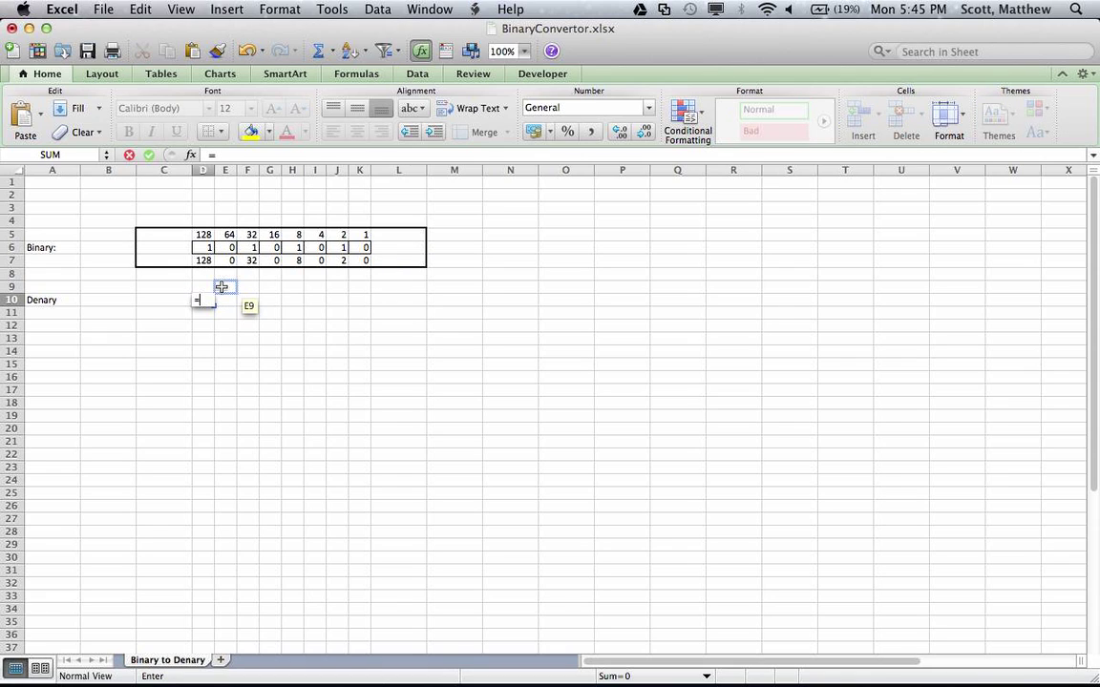
pyautogui.write('SUM')
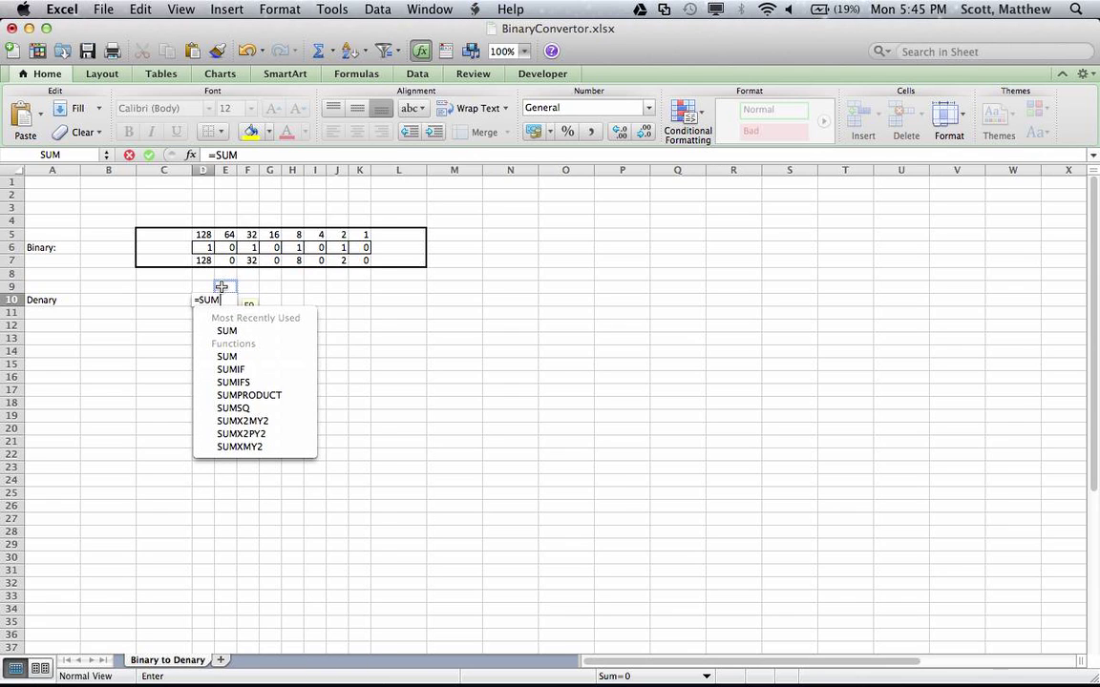
pyautogui.write('(')
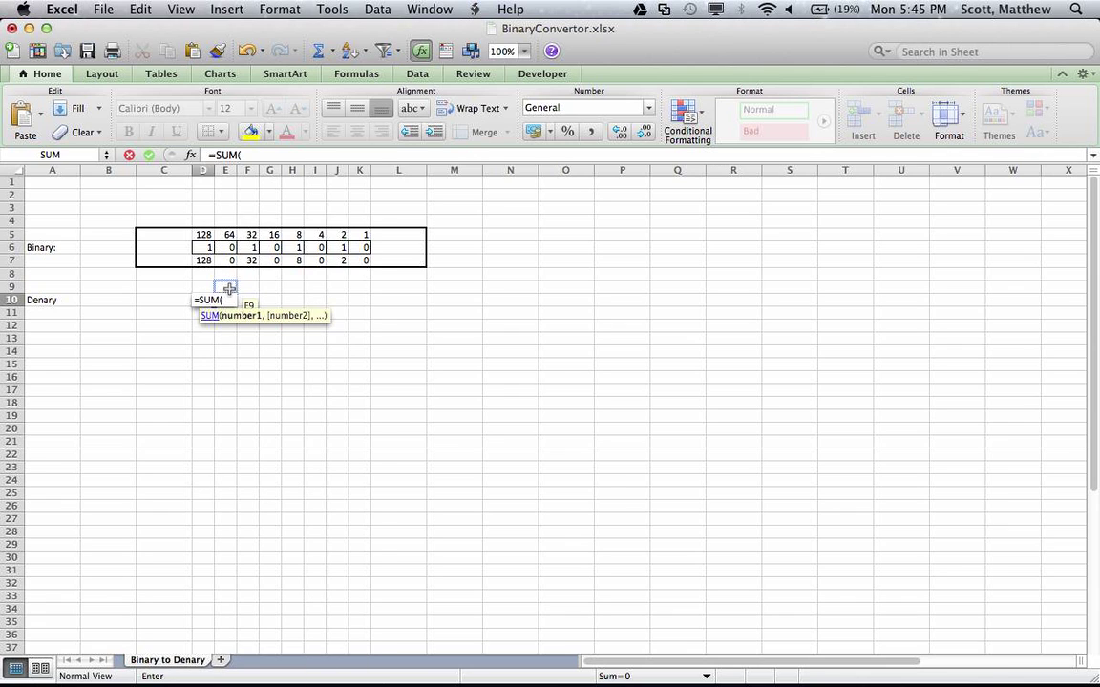
pyautogui.moveTo(204, 260); pyautogui.dragTo(363, 260)
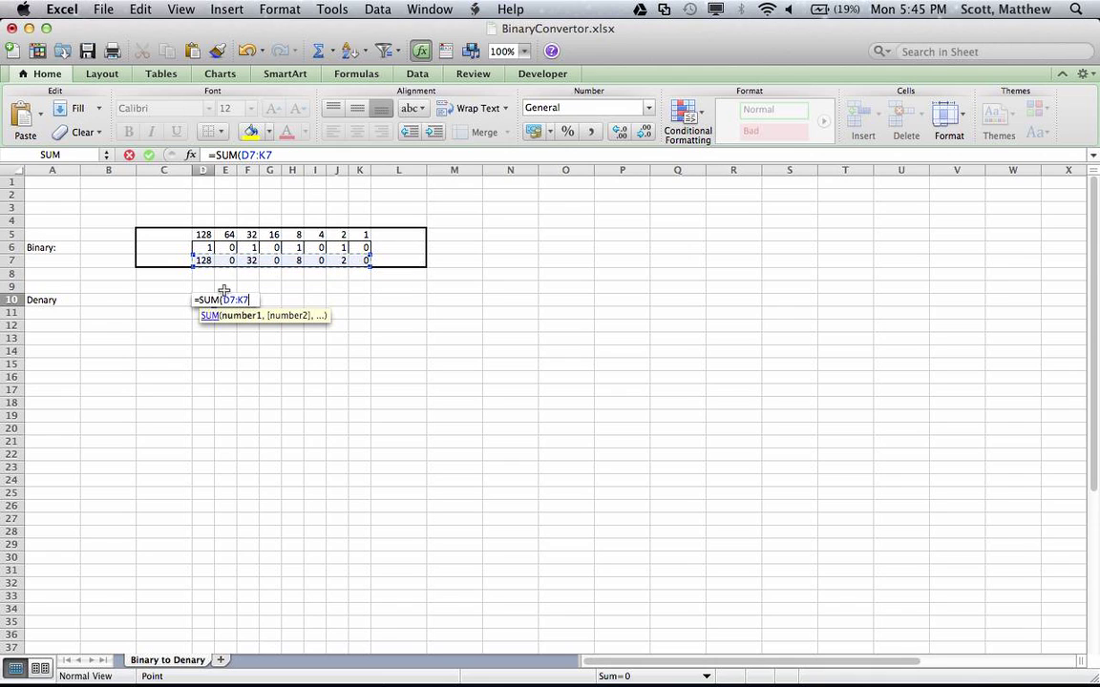
pyautogui.write(')')
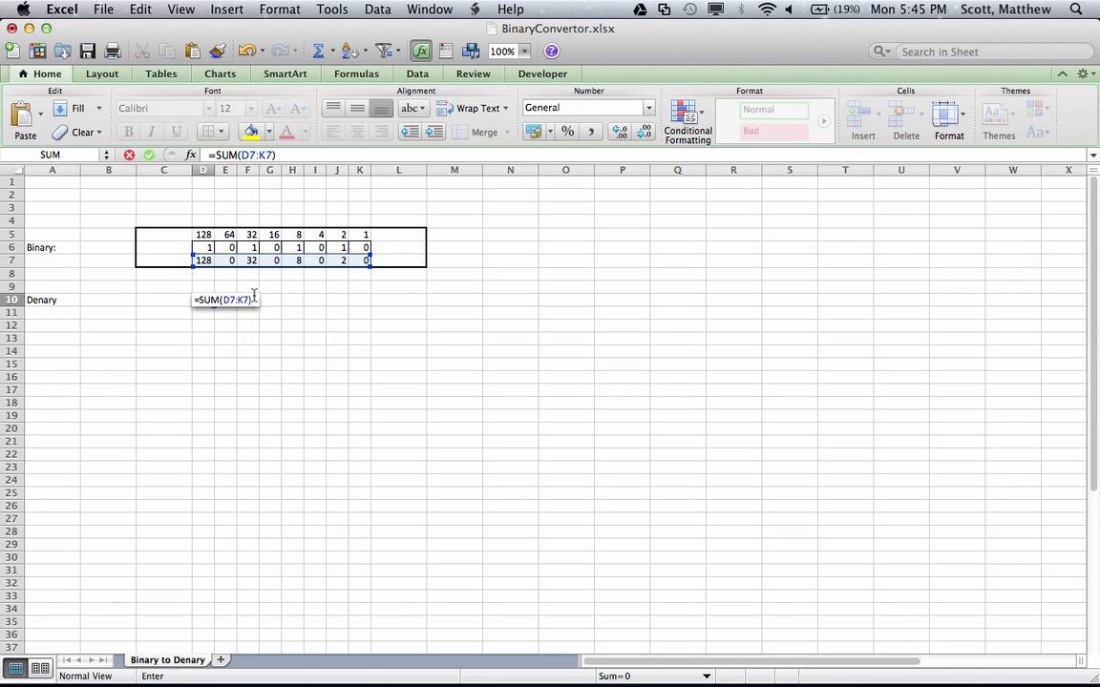
pyautogui.press('Return')
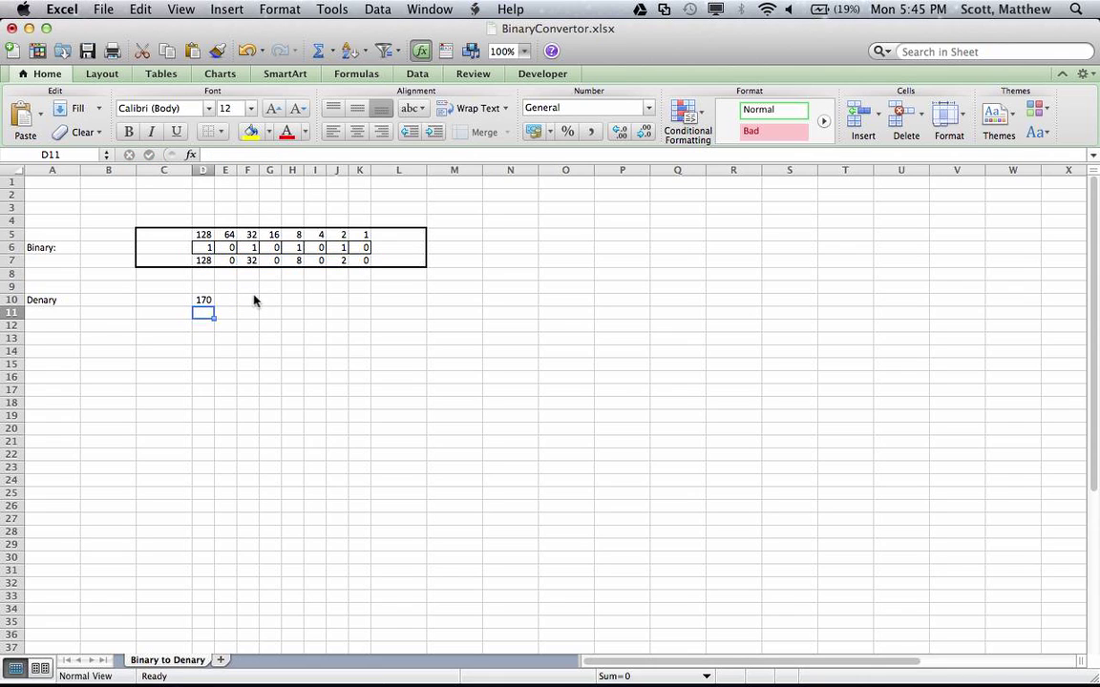
# Step: Set all eight binary digits in D6:K6 to 1 to test the conversion
pyautogui.click(212, 249)
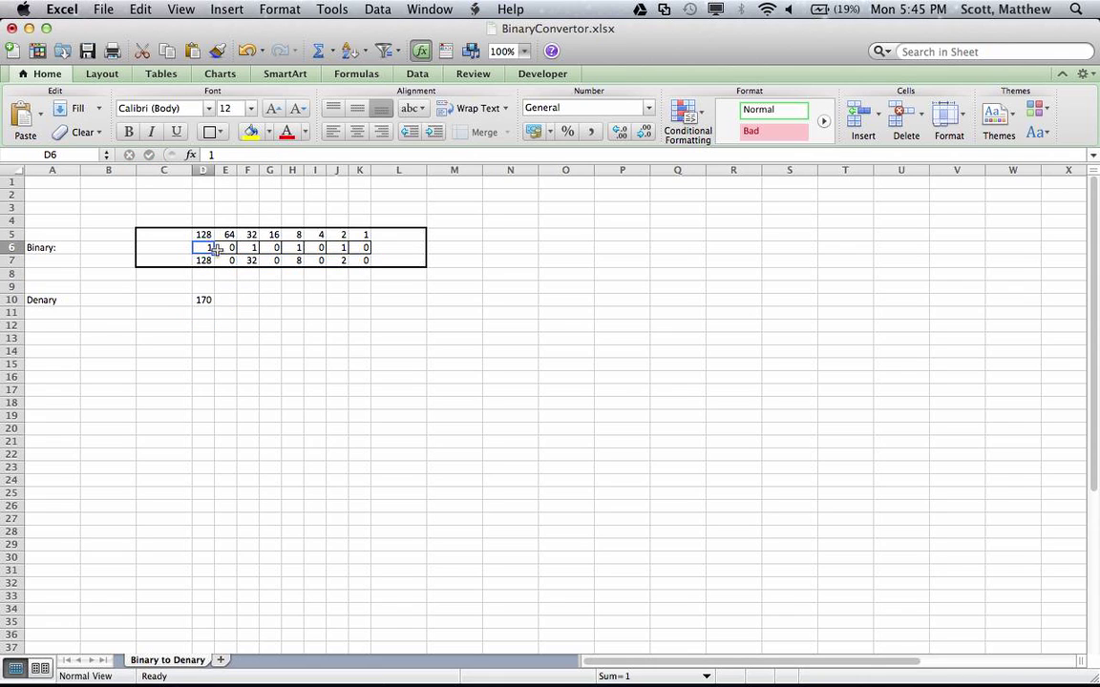
pyautogui.click(218, 249)
pyautogui.write('1')
pyautogui.press('Tab')
pyautogui.press('Tab')
pyautogui.write('1')
pyautogui.press('Tab')
pyautogui.write('1')
pyautogui.press('Tab')
pyautogui.press('Tab')
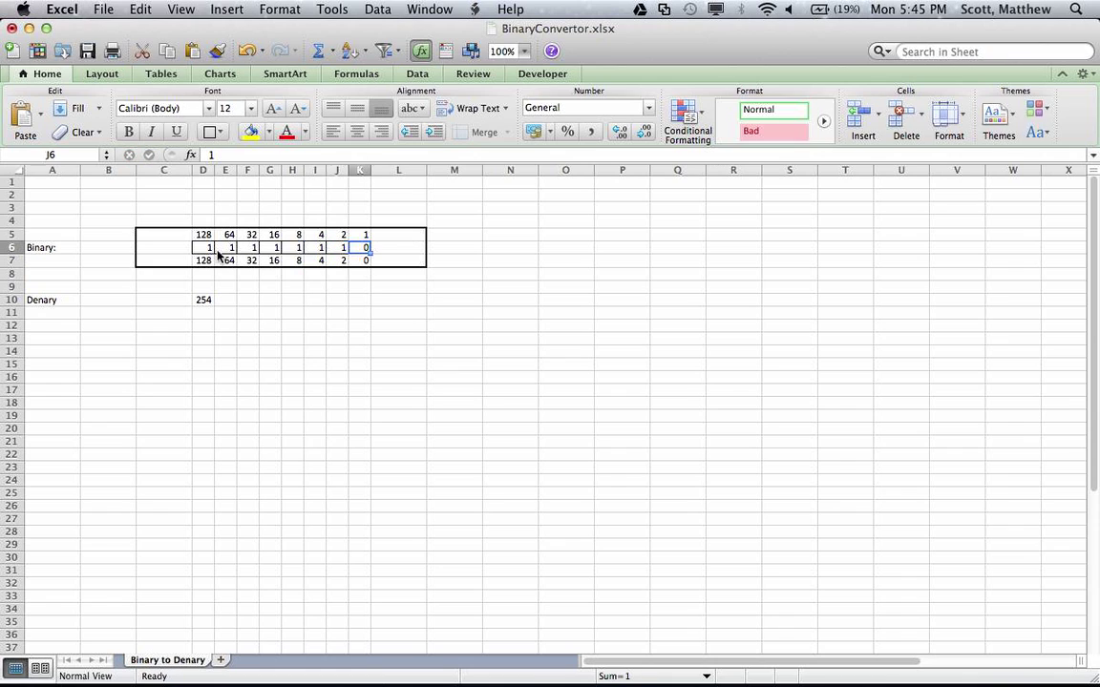
pyautogui.write('1')
pyautogui.press('Return')
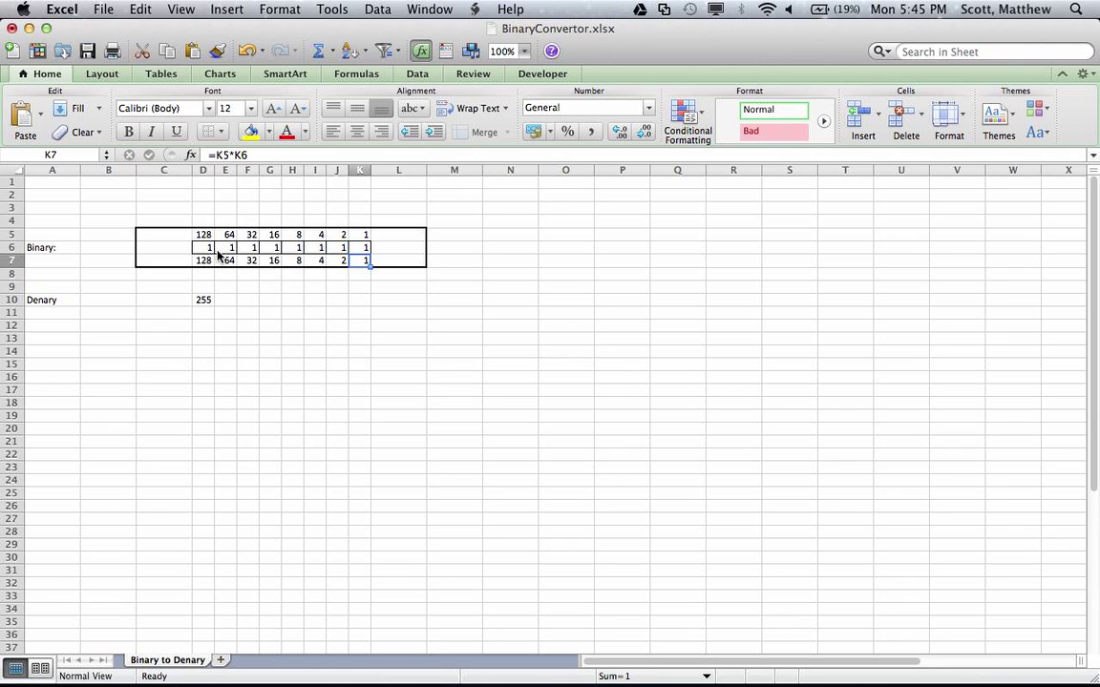
pyautogui.press('Down')
pyautogui.press('Down')
pyautogui.press('Down')
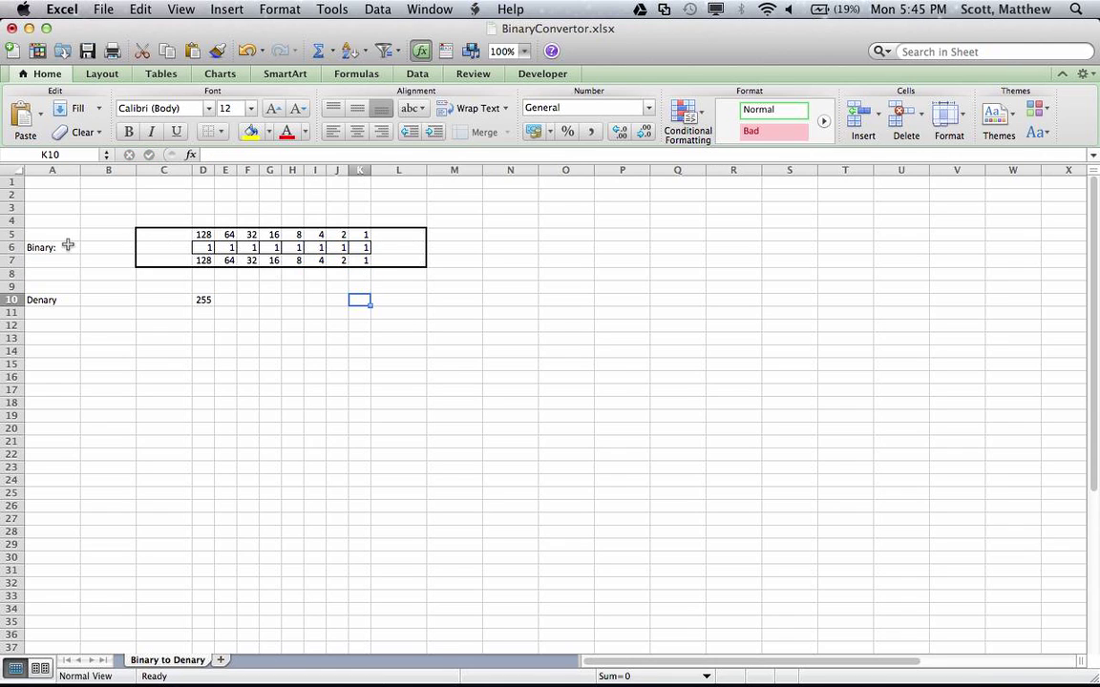
# Step: Move the Binary: label from cell A6 to cell C5, inside the bordered block
pyautogui.click(59, 246)
pyautogui.moveTo(54, 253); pyautogui.dragTo(163, 245)
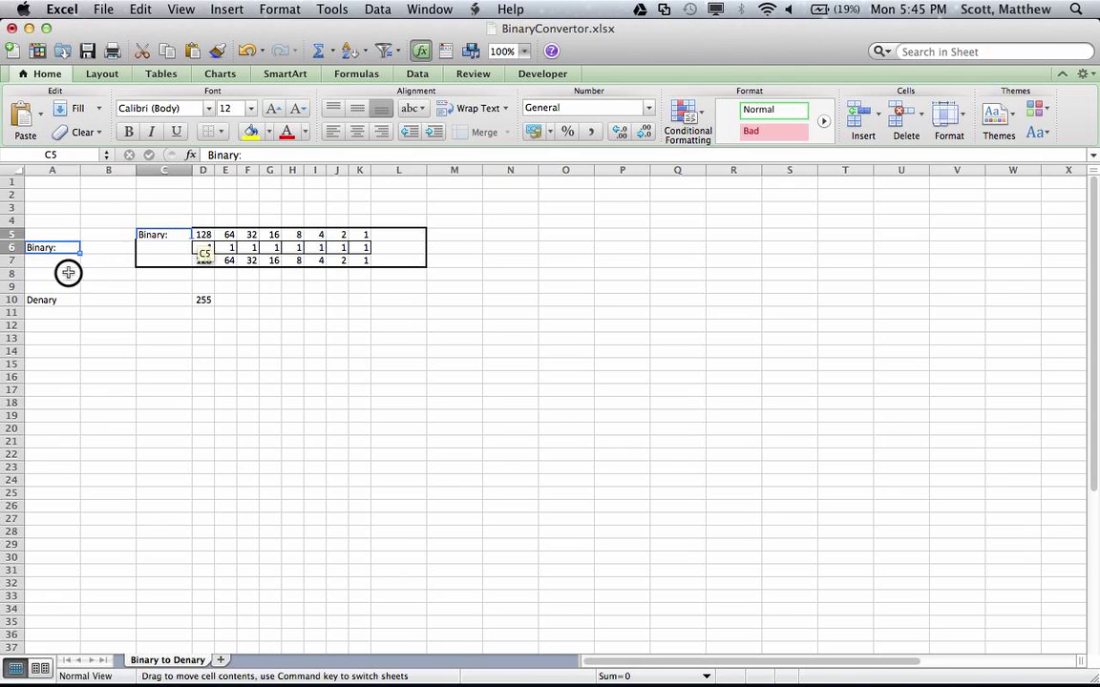
pyautogui.click(72, 272)
# Step: Reapply a thick box border around the binary block C5:L7
pyautogui.click(163, 238)
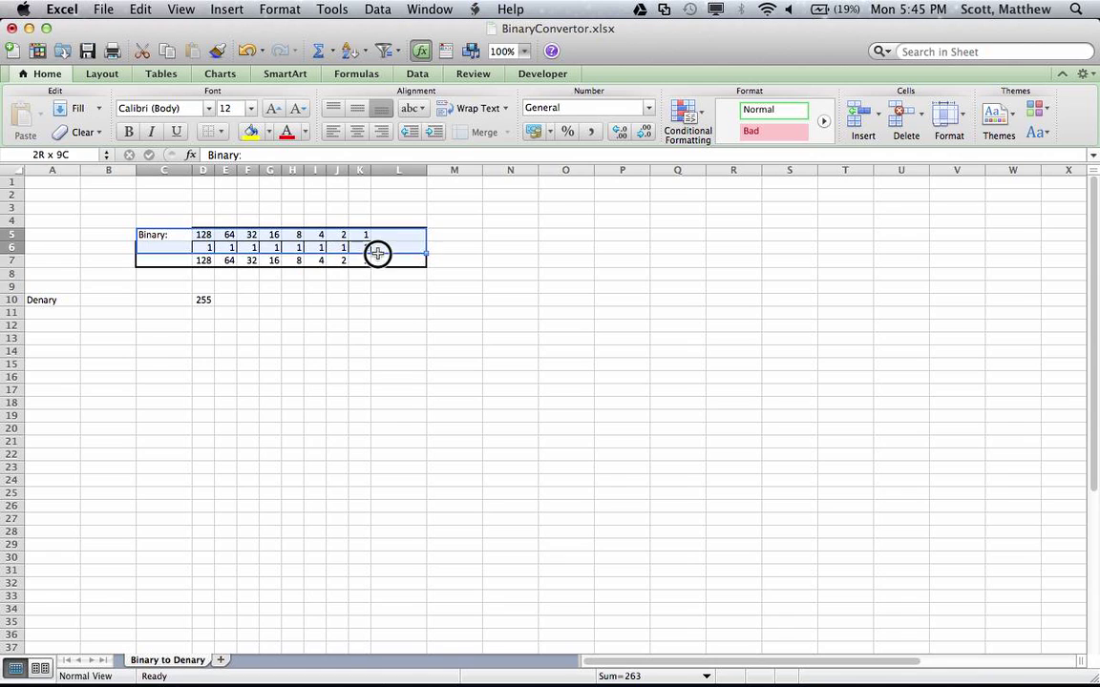
pyautogui.moveTo(380, 254); pyautogui.dragTo(397, 262)
pyautogui.click(221, 136)
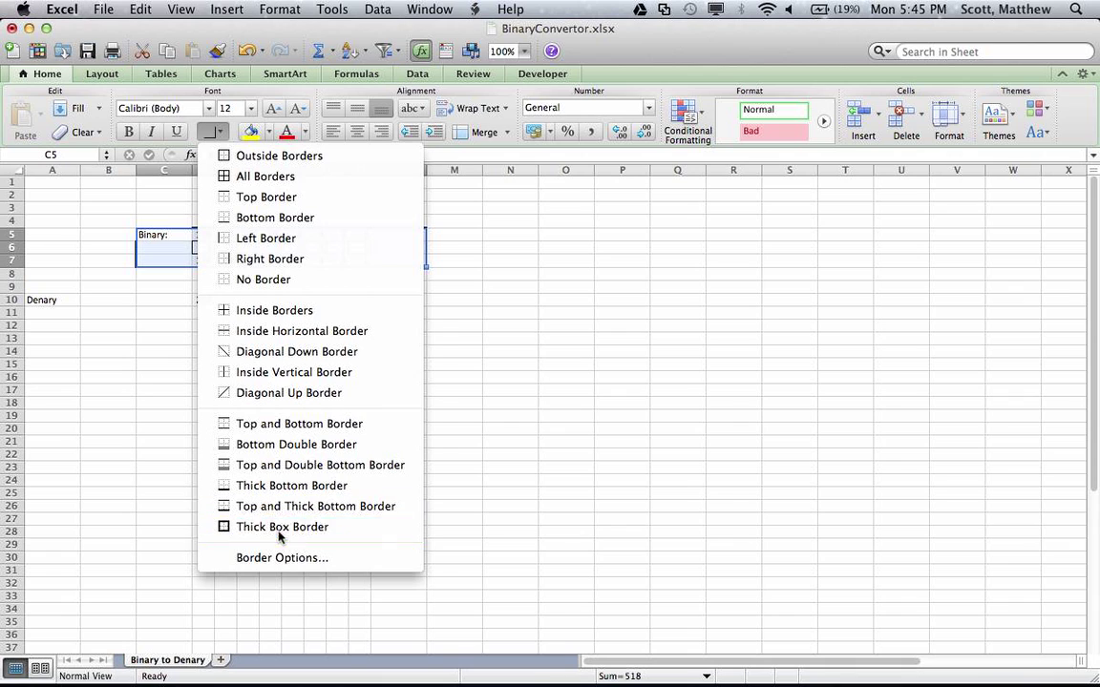
pyautogui.click(244, 527)
# Step: Move the Denary label from cell A10 to cell C9, above and beside the total
pyautogui.click(85, 297)
pyautogui.click(55, 297)
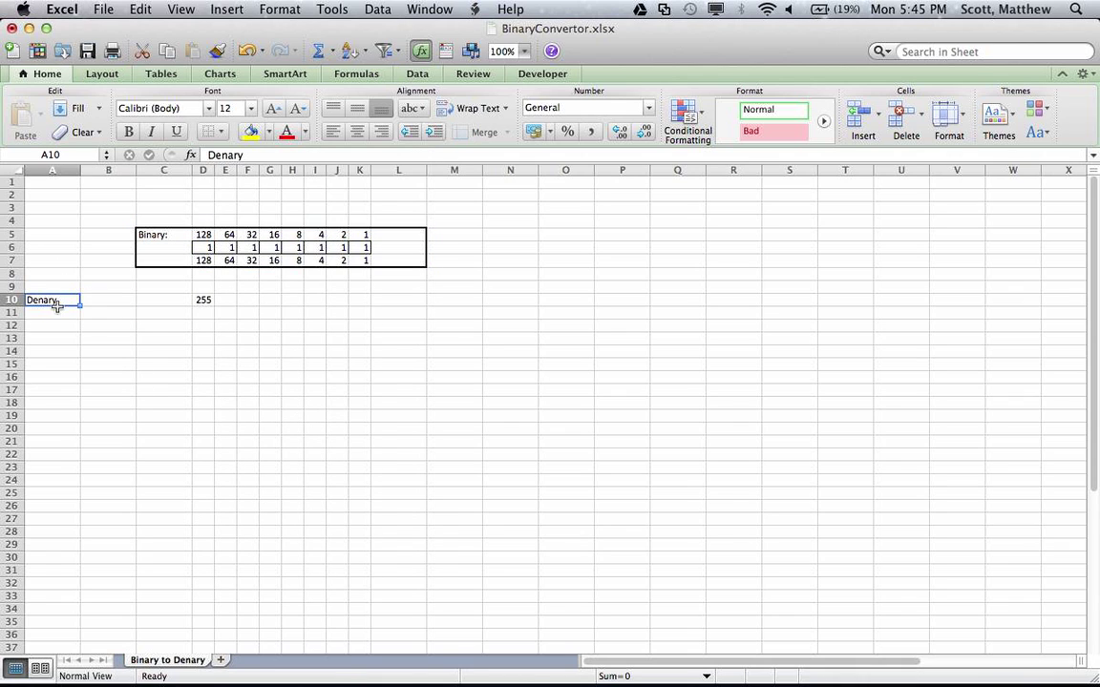
pyautogui.moveTo(59, 305); pyautogui.dragTo(228, 314)
pyautogui.press('Down')
pyautogui.press('Down')
pyautogui.click(181, 291)
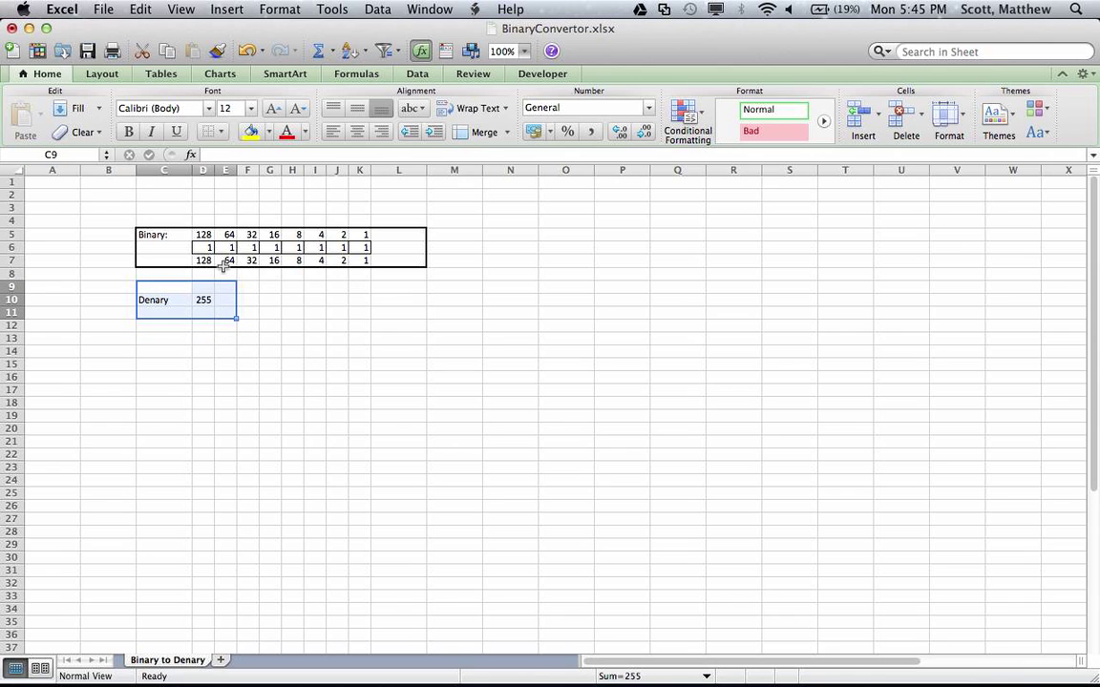
pyautogui.click(176, 299)
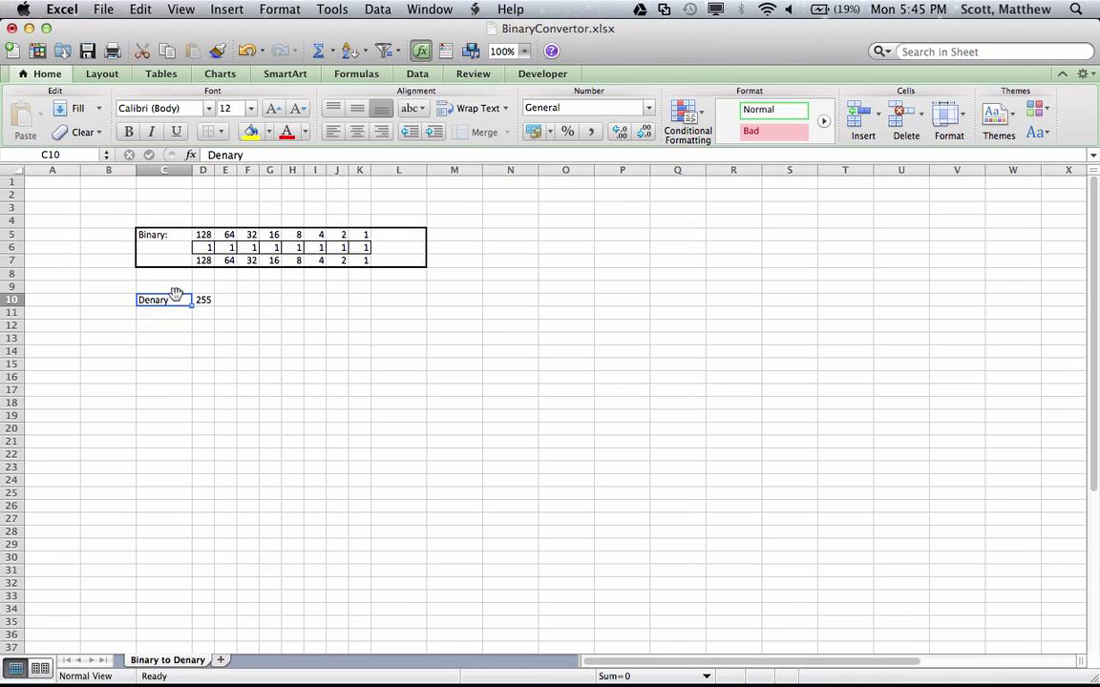
pyautogui.moveTo(170, 304); pyautogui.dragTo(220, 314)
# Step: Apply a thick box border around the denary block C9:E11
pyautogui.click(188, 313)
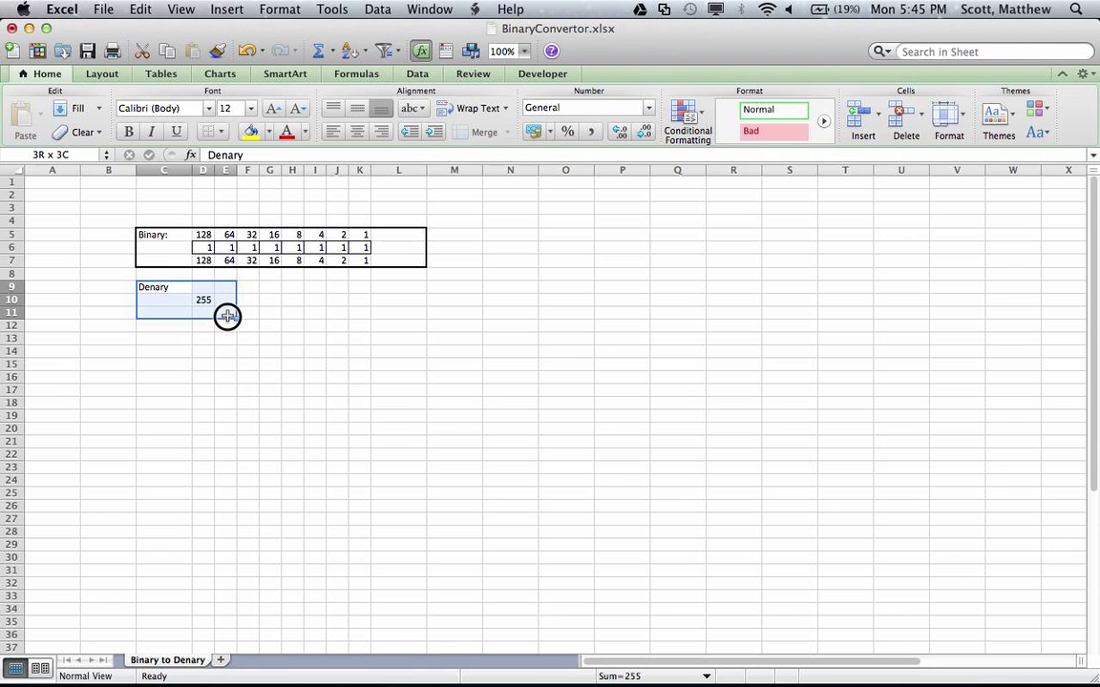
pyautogui.click(222, 132)
pyautogui.click(245, 528)
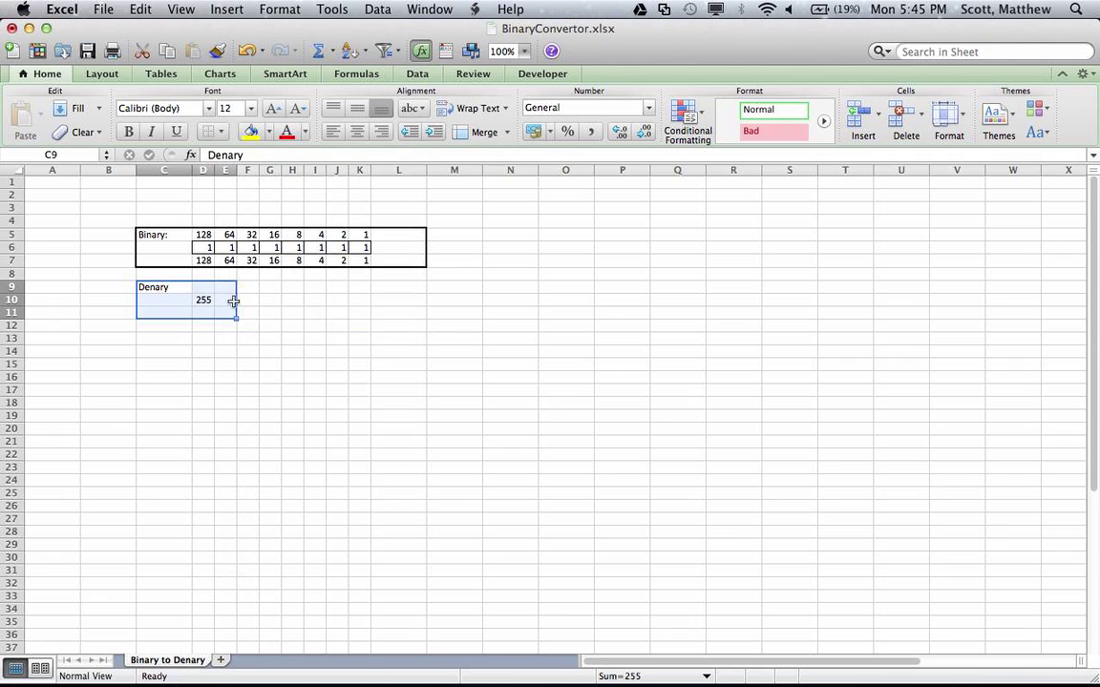
pyautogui.click(227, 379)
# Step: Make the Binary: label in C5 and the Denary label in C9 bold
pyautogui.click(162, 235)
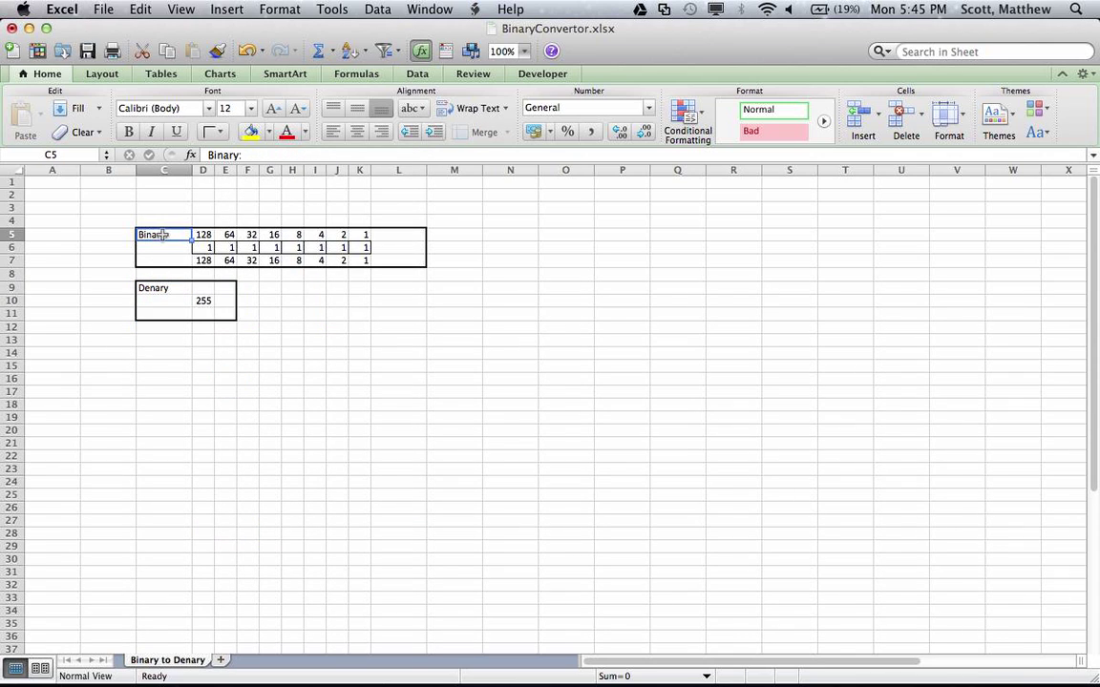
pyautogui.write('b')
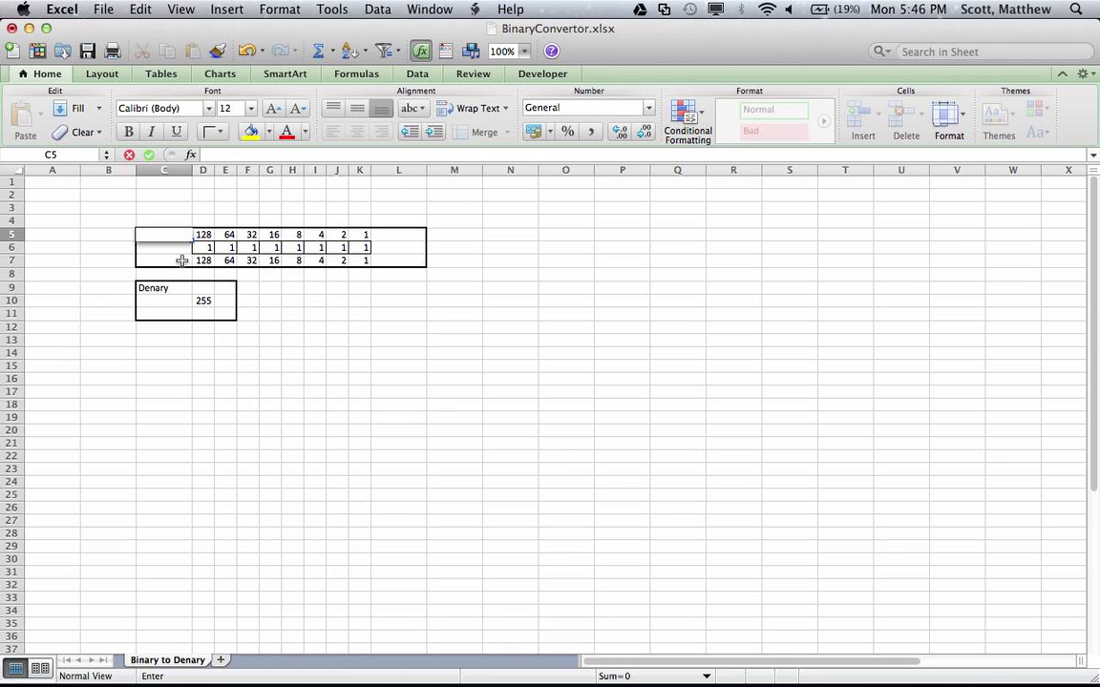
pyautogui.press('super+z')
pyautogui.press('super+b')
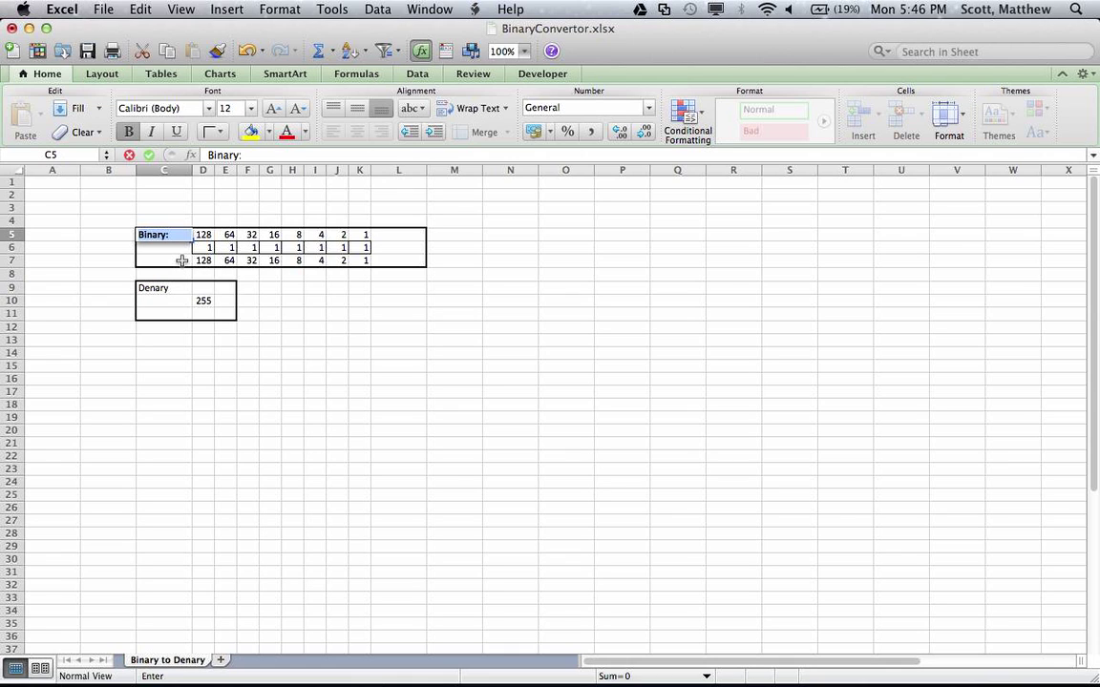
pyautogui.click(165, 289)
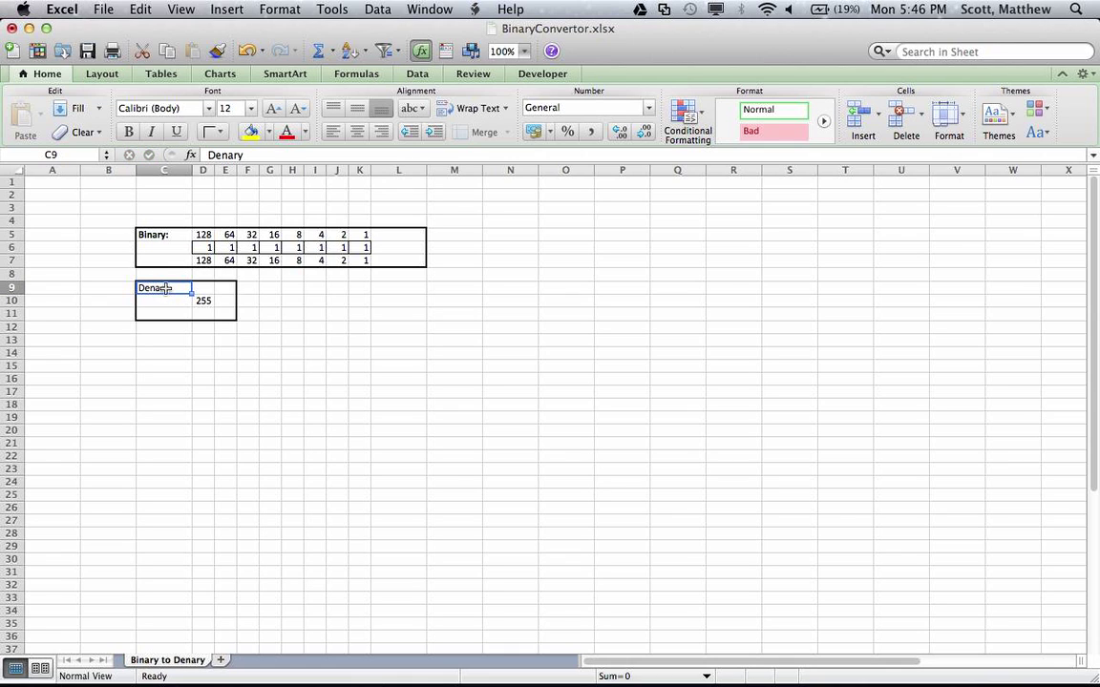
pyautogui.press('super+b')
pyautogui.click(201, 377)
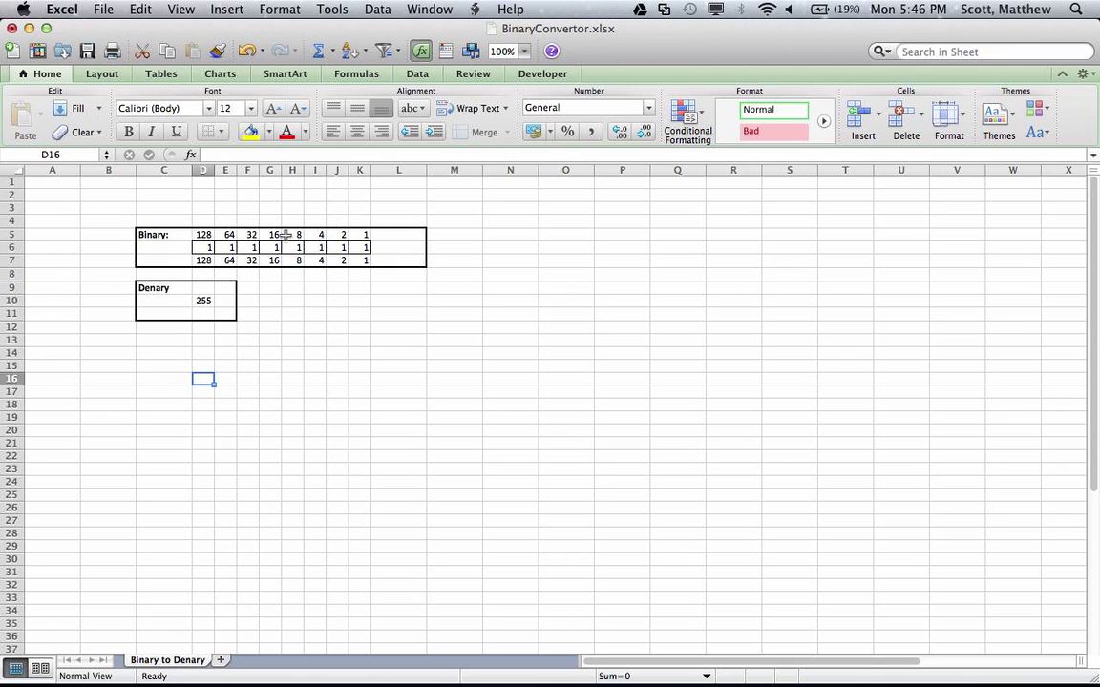
# Step: Hide the place values in D5:K5 and the products in D7:K7 by setting their font colour to white
pyautogui.moveTo(206, 235); pyautogui.dragTo(354, 238)
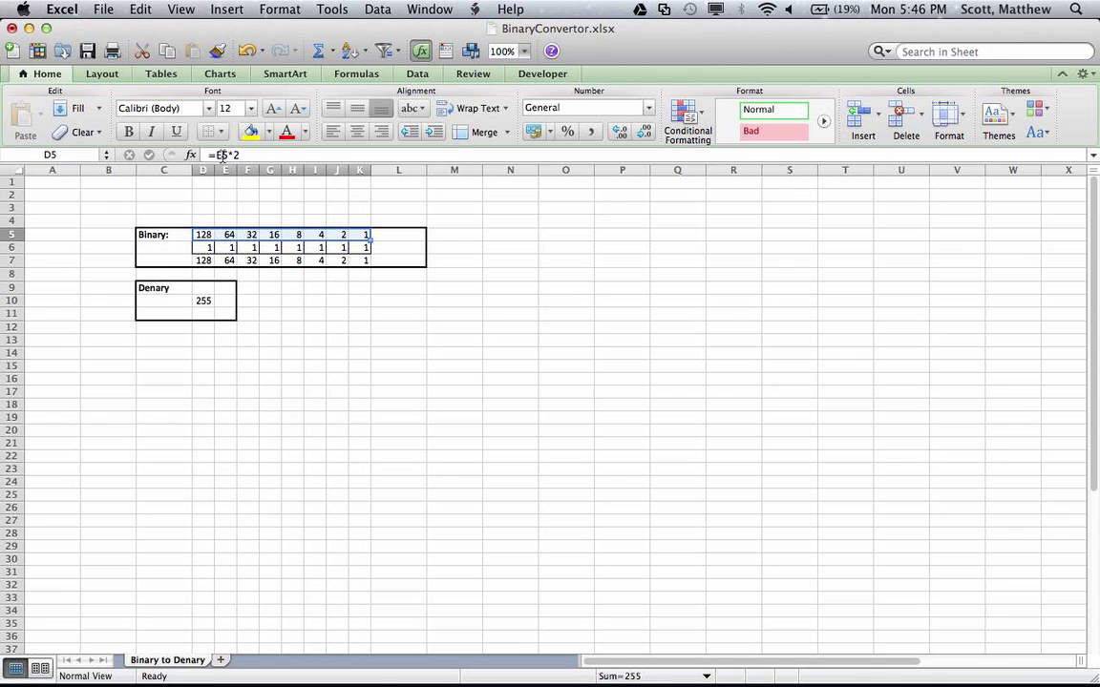
pyautogui.click(306, 136)
pyautogui.click(282, 188)
pyautogui.click(337, 314)
pyautogui.moveTo(203, 263); pyautogui.dragTo(366, 260)
pyautogui.click(286, 134)
pyautogui.click(319, 339)
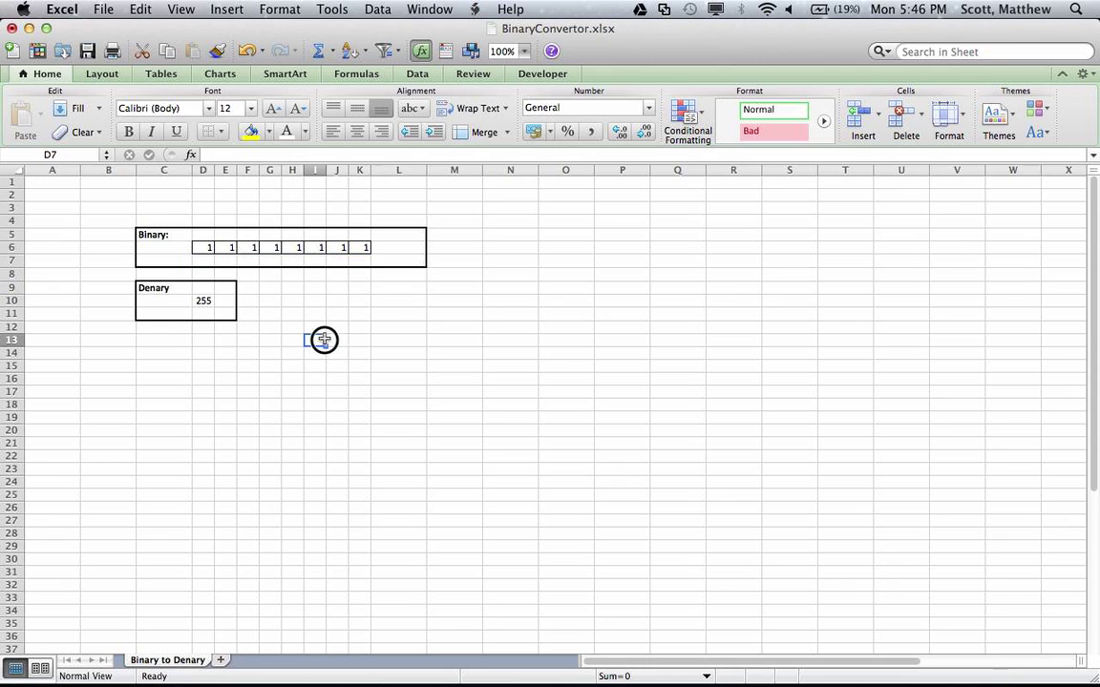
# Step: Apply All Borders to the denary result in cell D10
pyautogui.click(212, 300)
pyautogui.click(220, 132)
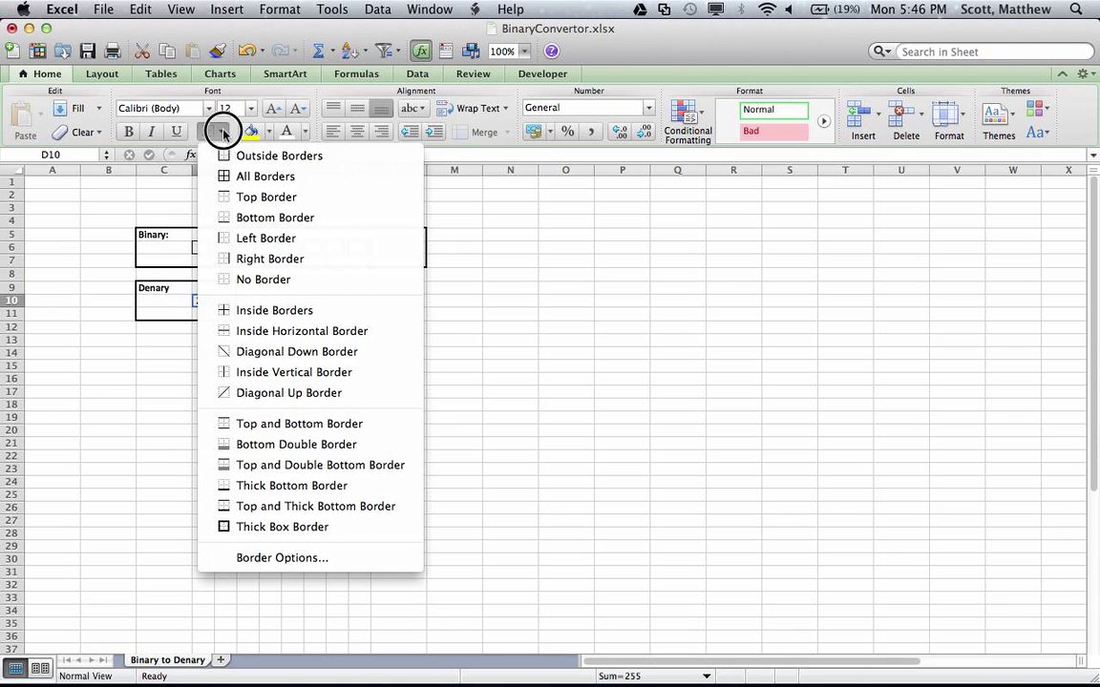
pyautogui.click(256, 177)
pyautogui.click(354, 304)
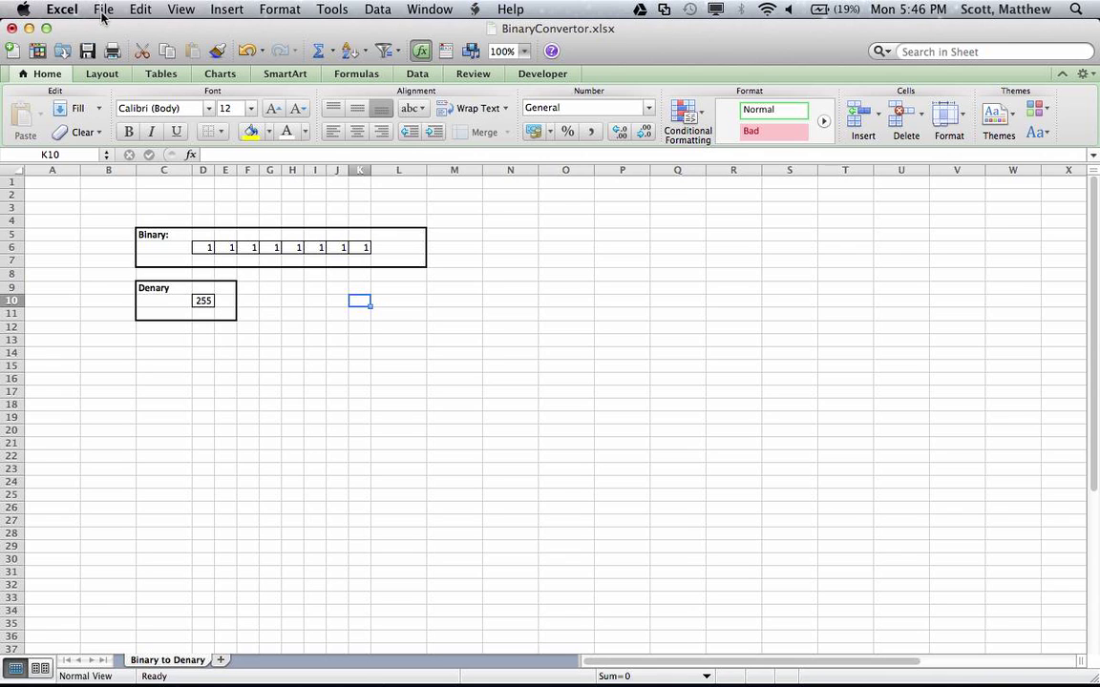
# Step: Turn off Show gridlines in the View preferences and accept the change
pyautogui.click(71, 9)
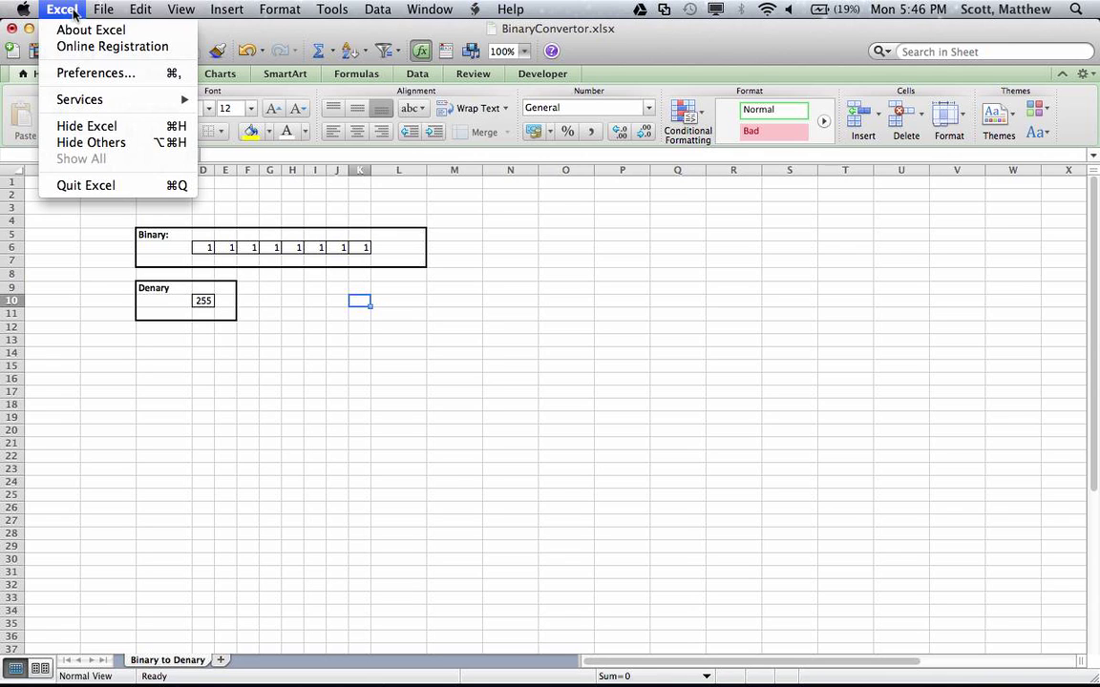
pyautogui.click(91, 72)
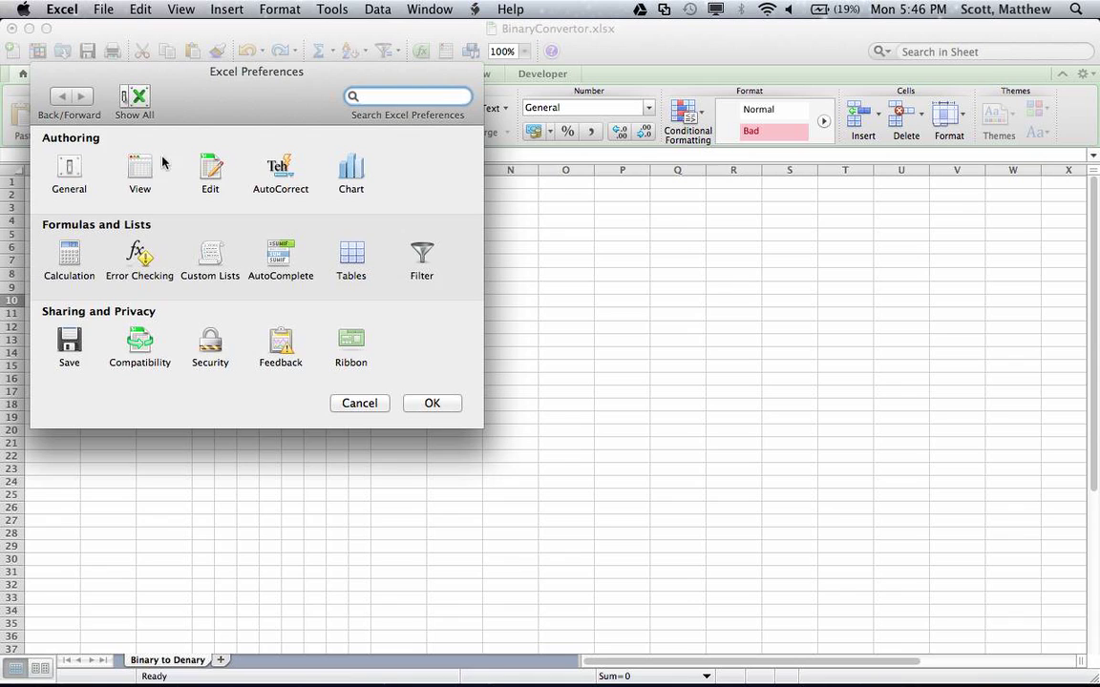
pyautogui.click(143, 169)
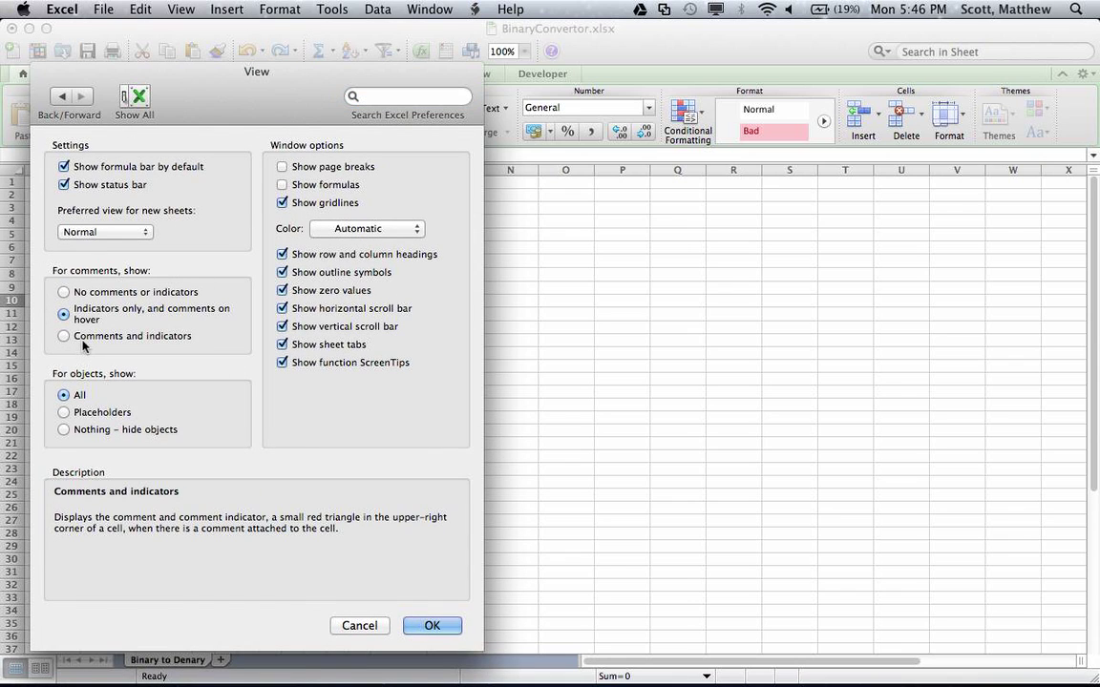
pyautogui.click(282, 202)
pyautogui.click(429, 626)
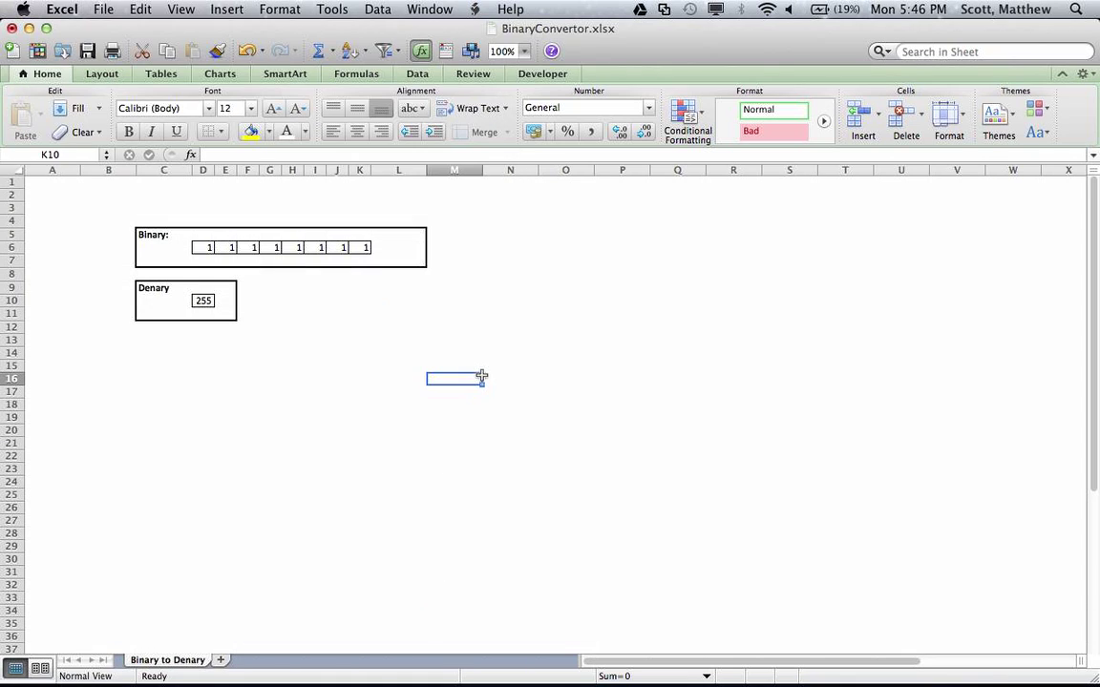
# Step: Turn off Show formula bar by default in the View preferences and accept the change
pyautogui.click(91, 8)
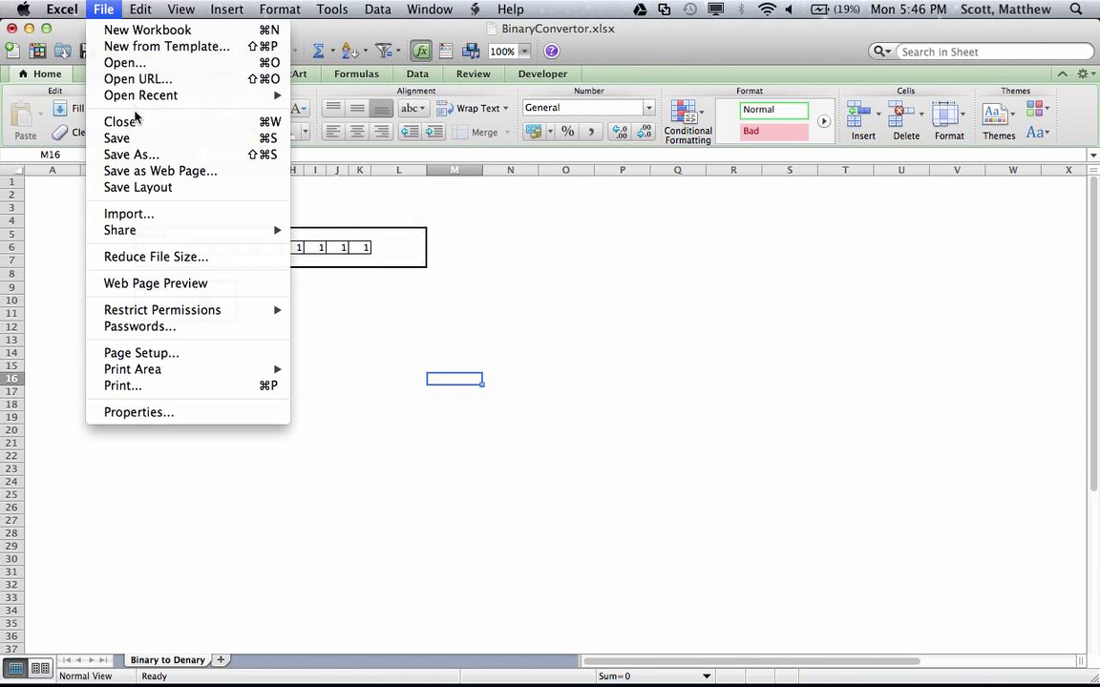
pyautogui.moveTo(64, 4)
pyautogui.click(83, 74)
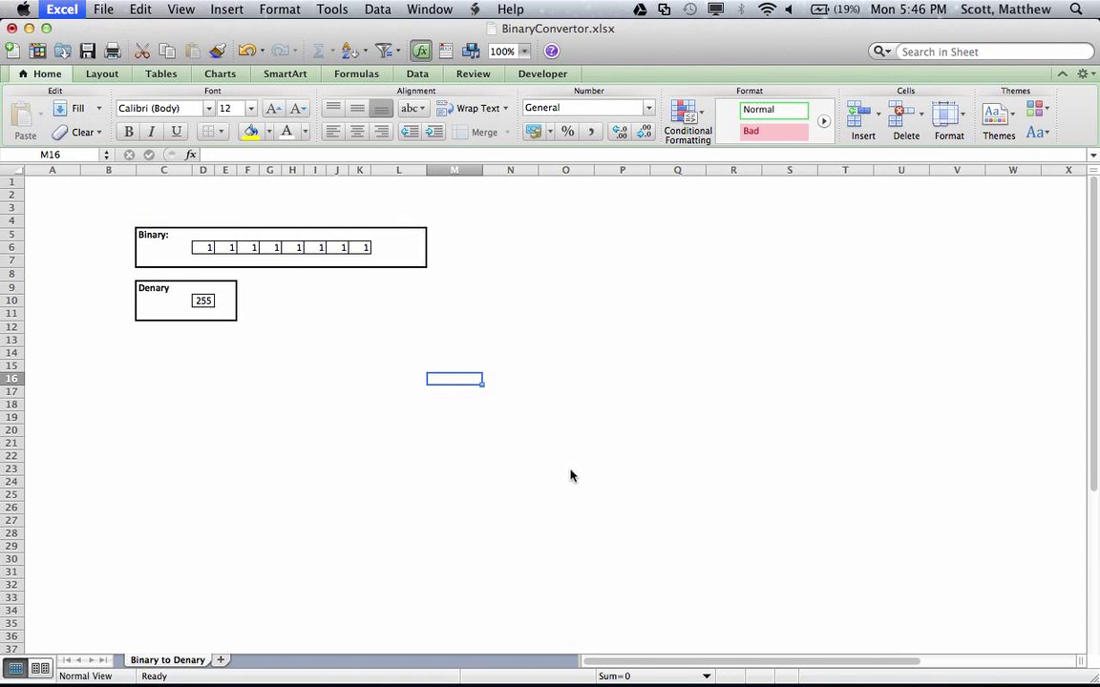
pyautogui.click(139, 171)
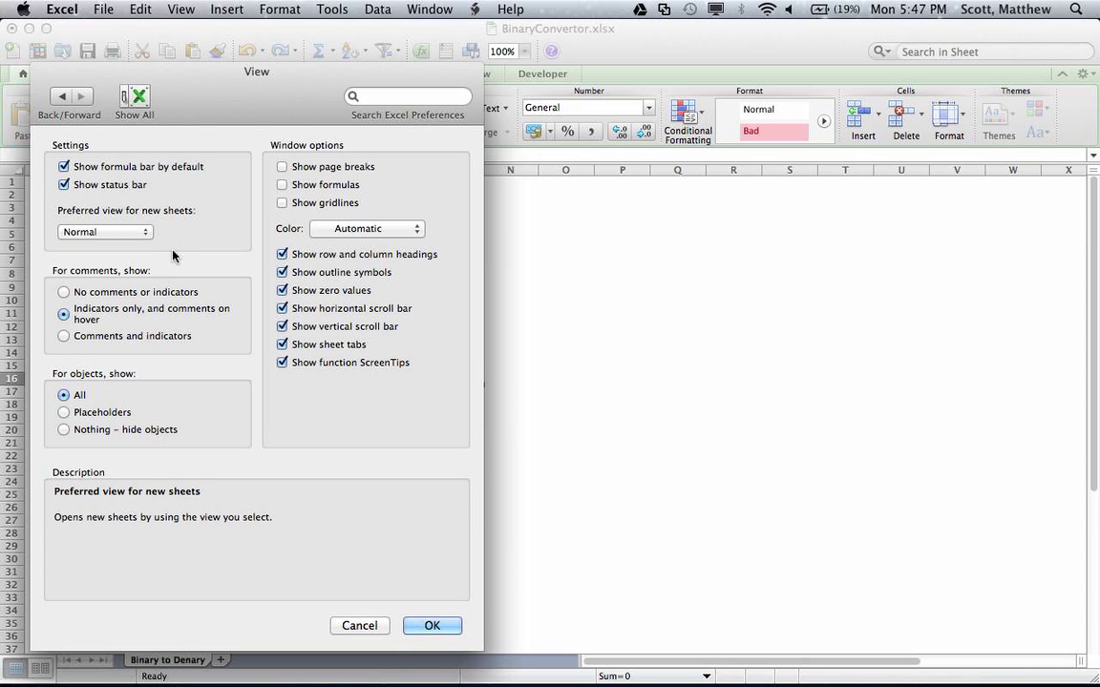
pyautogui.click(134, 174)
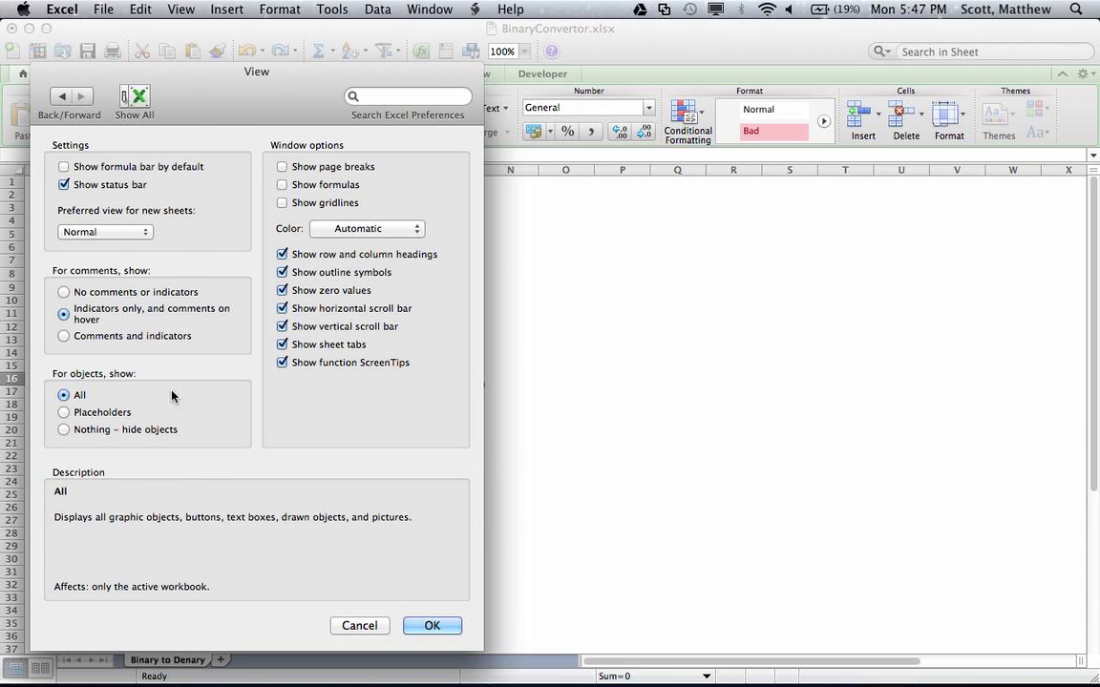
pyautogui.click(432, 625)
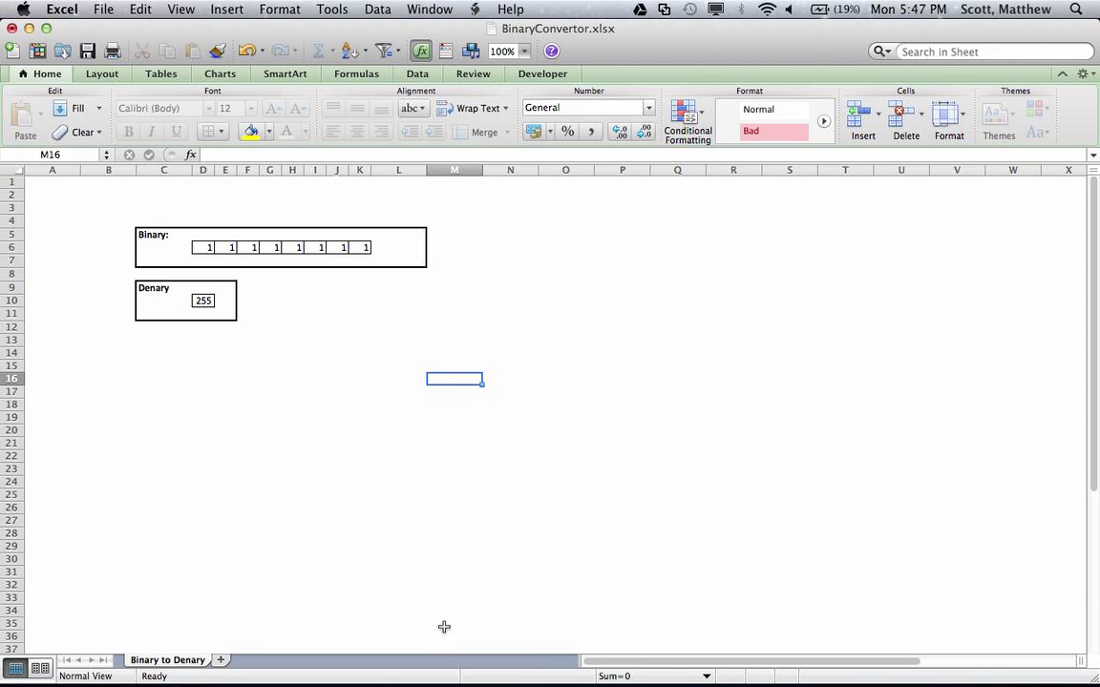
# Step: Save the finished BinaryConvertor.xlsx workbook under its existing name
pyautogui.click(294, 352)
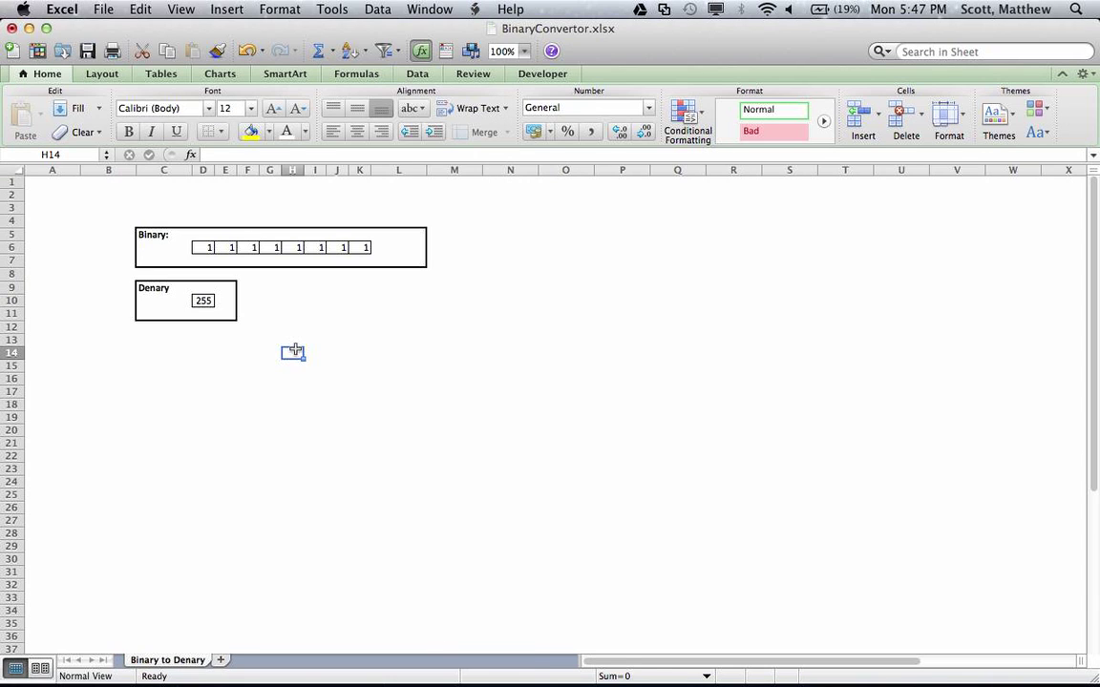
pyautogui.click(255, 303)
pyautogui.click(104, 8)
pyautogui.click(126, 138)
pyautogui.click(402, 391)
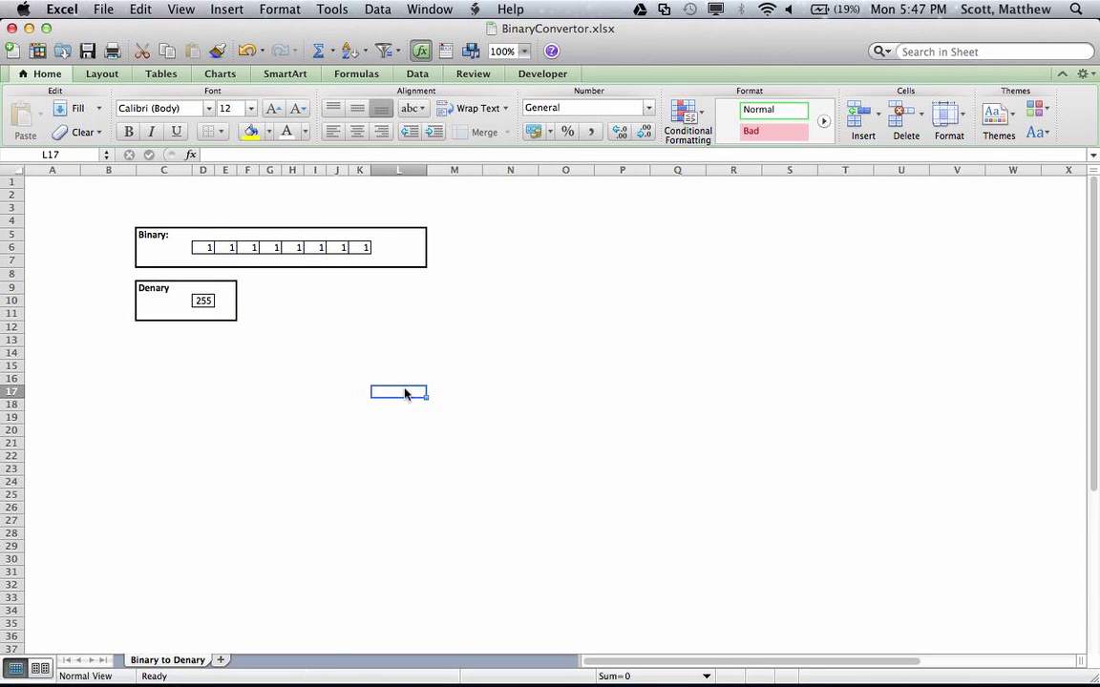